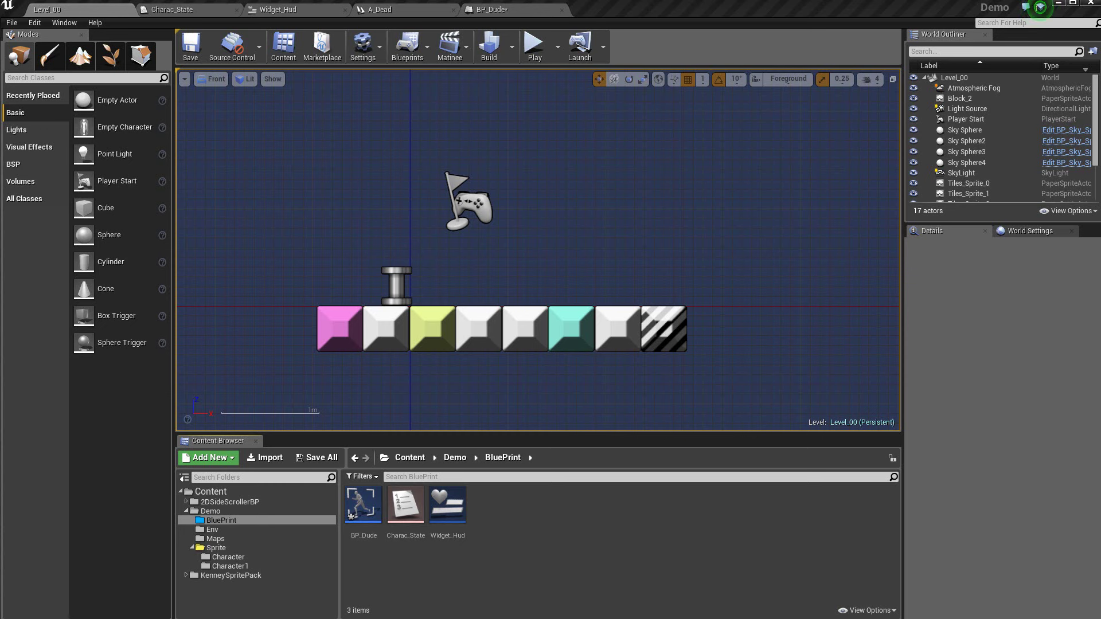
- Browse the Blueprints > Enumeration creation menu without creating anything, then open the Charac_State enumeration
right_click(512, 501)
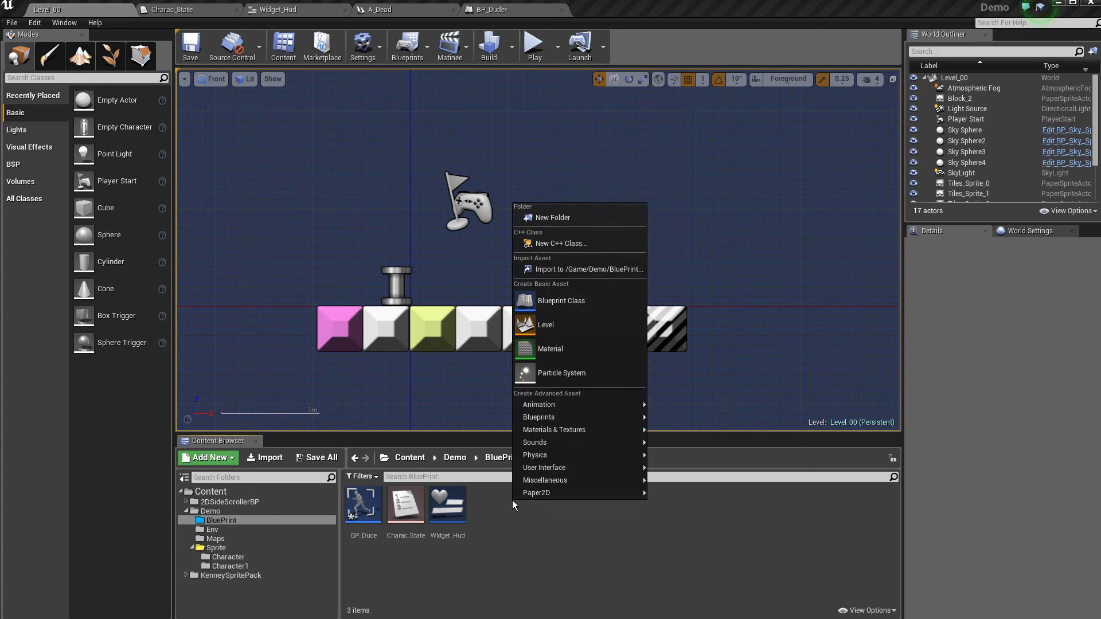
mouse_move(582, 420)
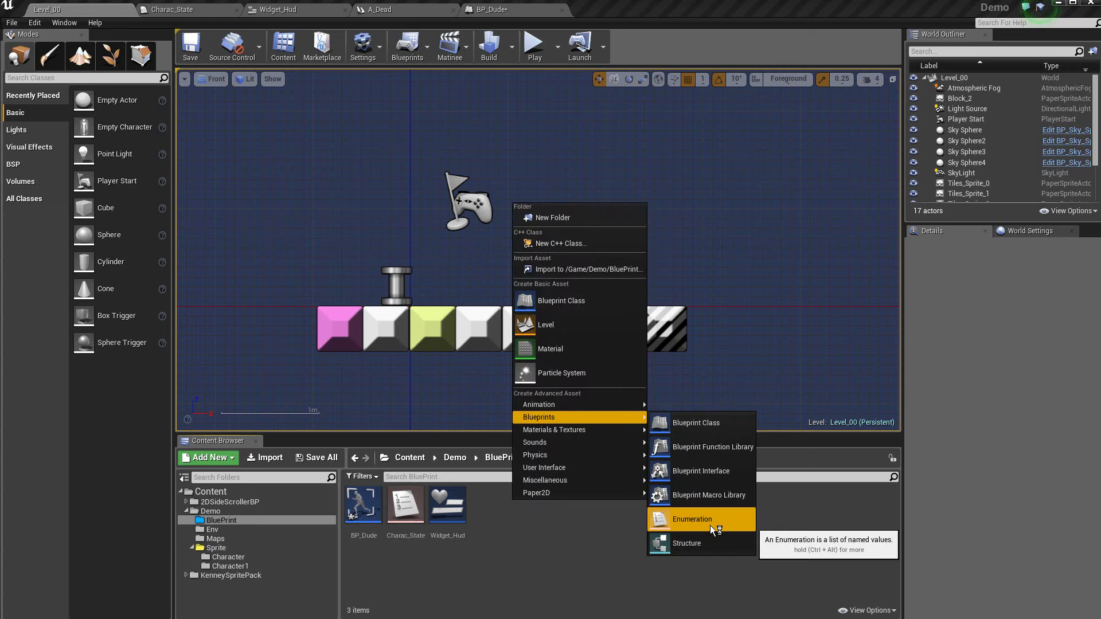
left_click(516, 553)
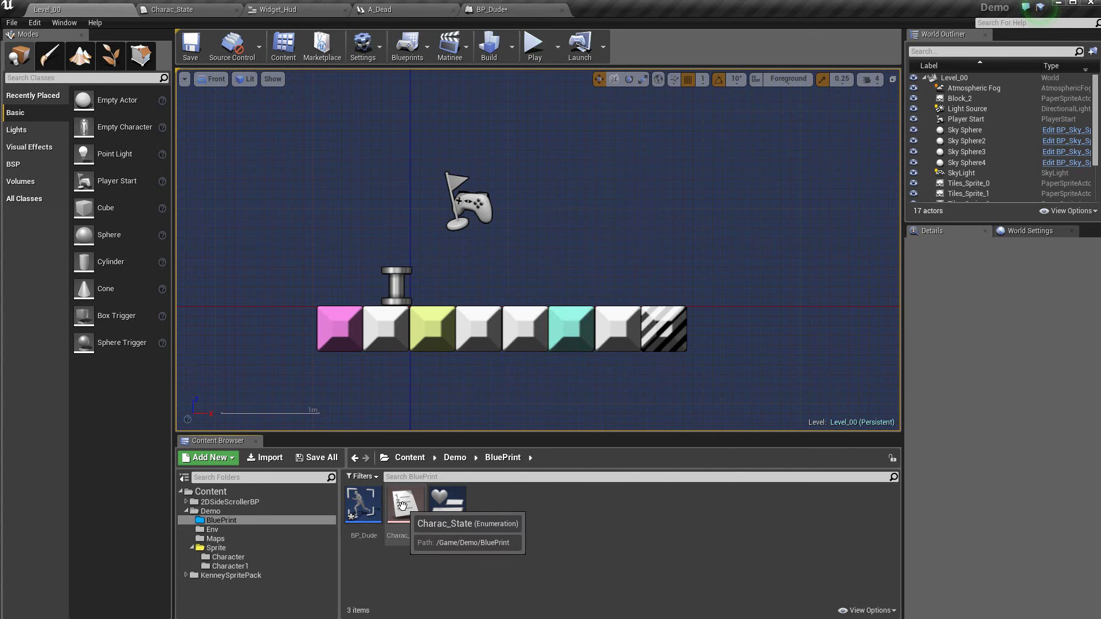
left_click(401, 505)
double_click(402, 505)
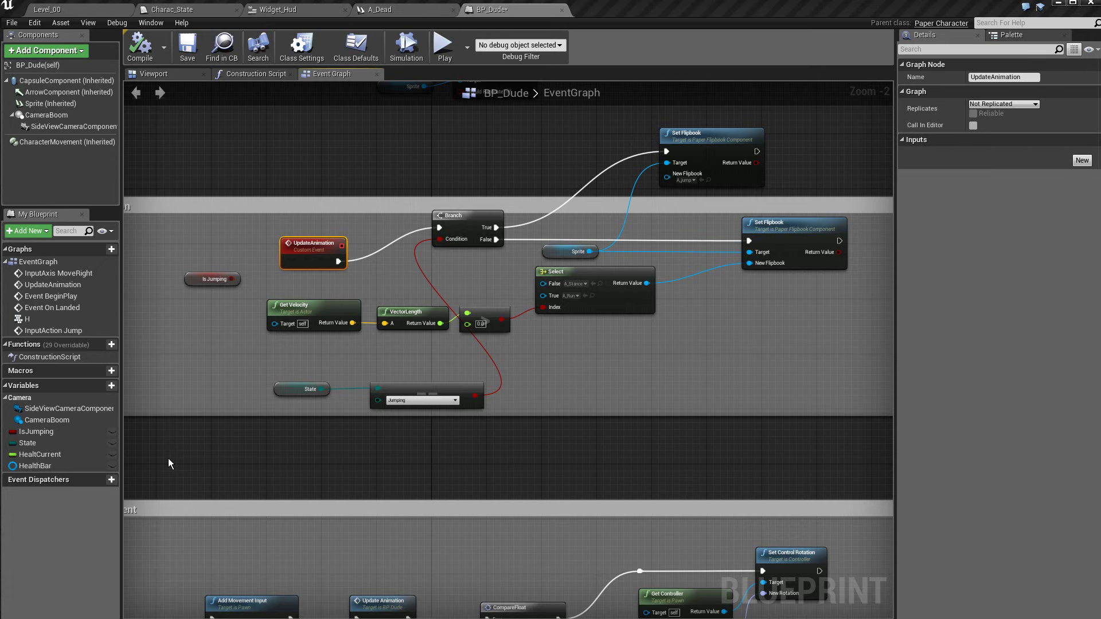
- Change the State variable's type to Enum > Charac State, check the enumeration, and return to BP_Dude
left_click(45, 443)
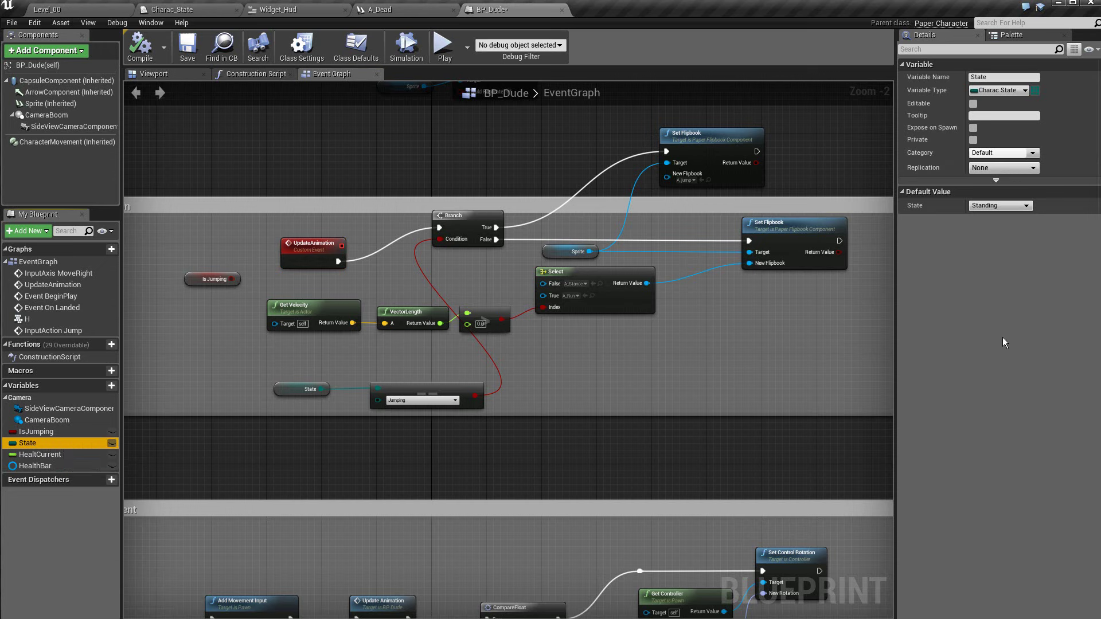
left_click(1019, 93)
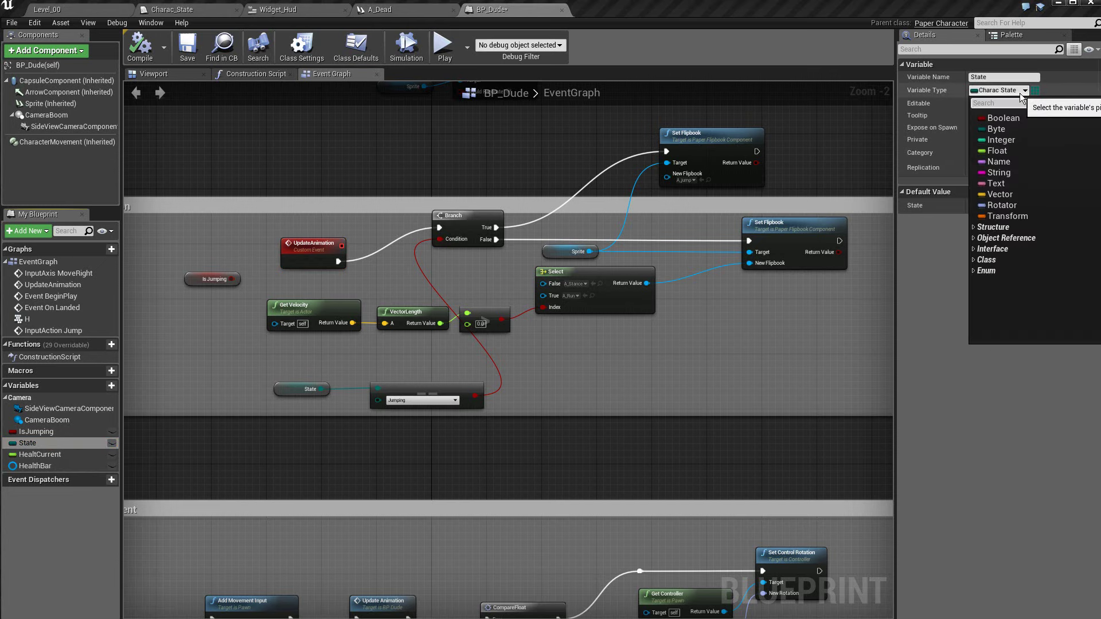
left_click(974, 271)
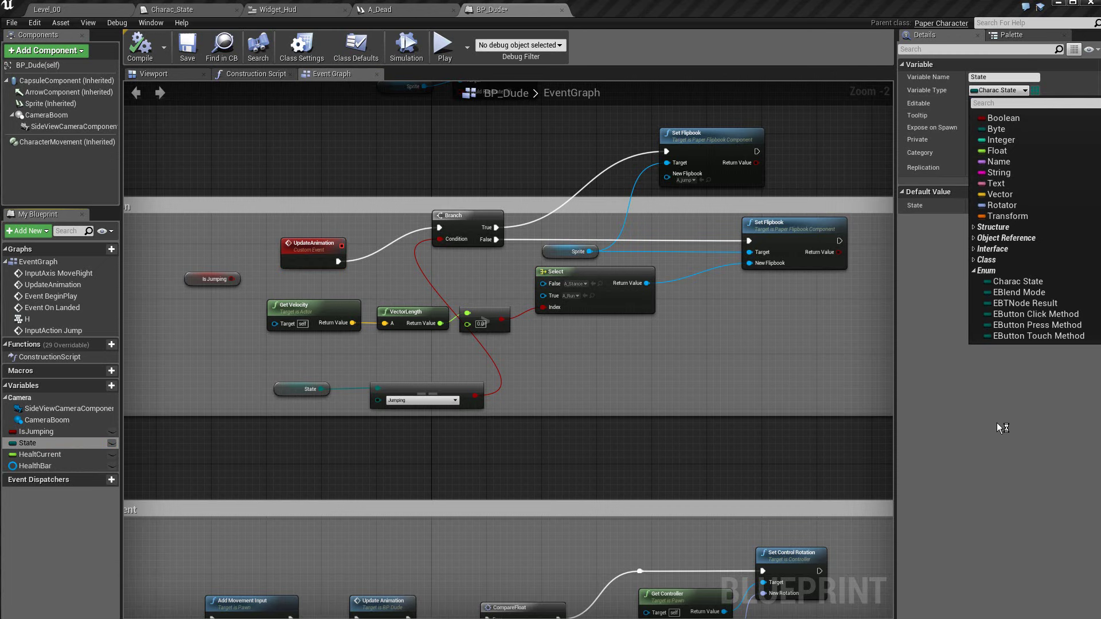
left_click(1013, 280)
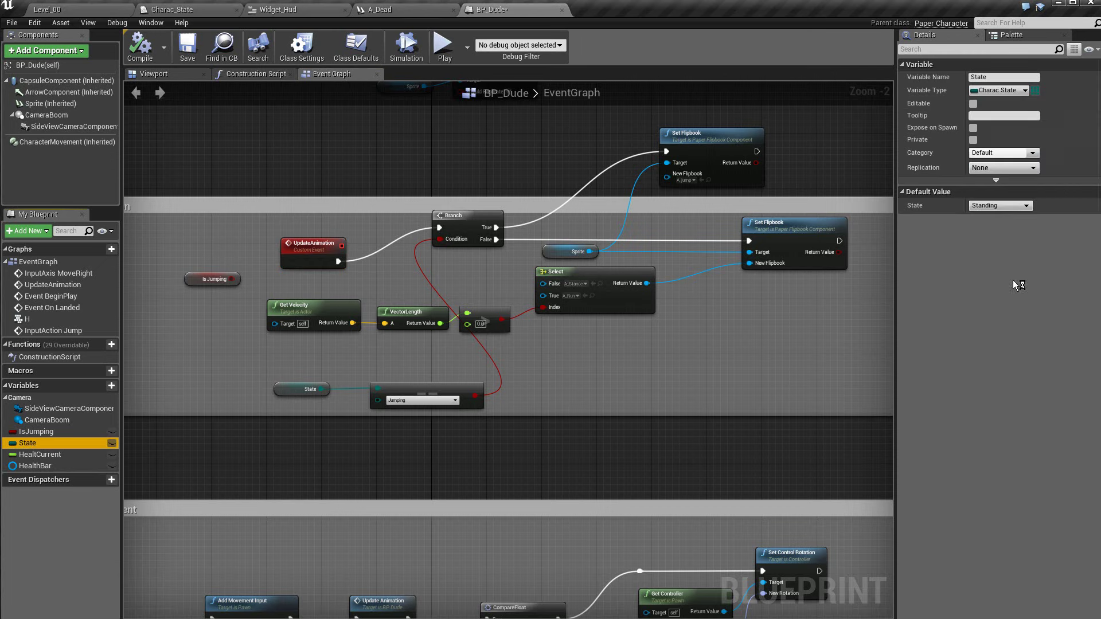
left_click(189, 16)
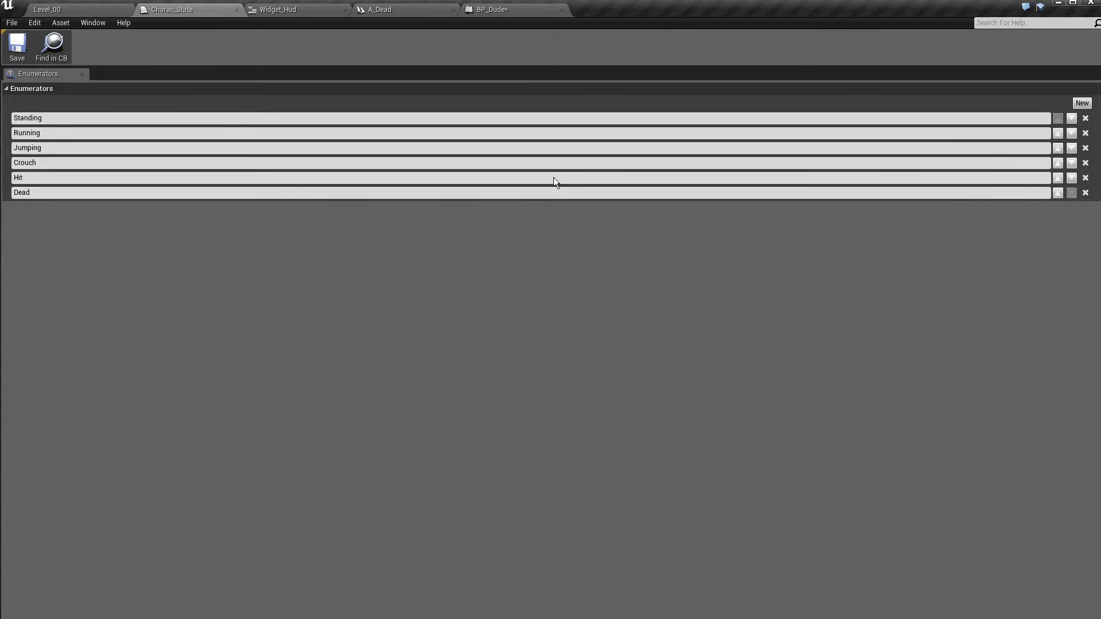
left_click(502, 10)
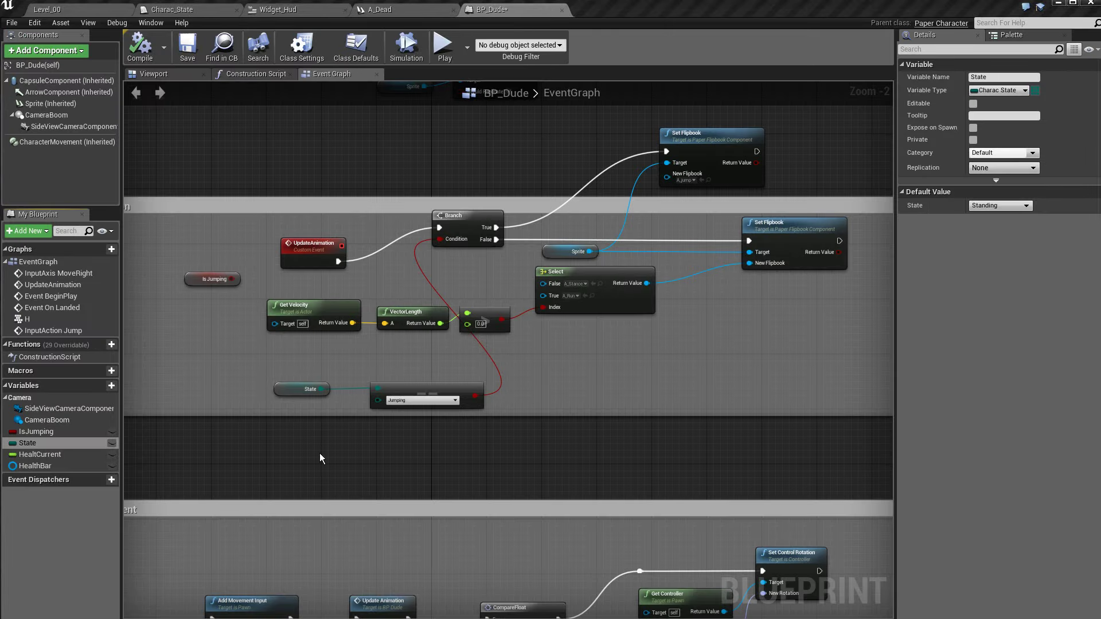
scroll(319, 453, "up", 1)
right_click_drag(318, 452, 408, 425)
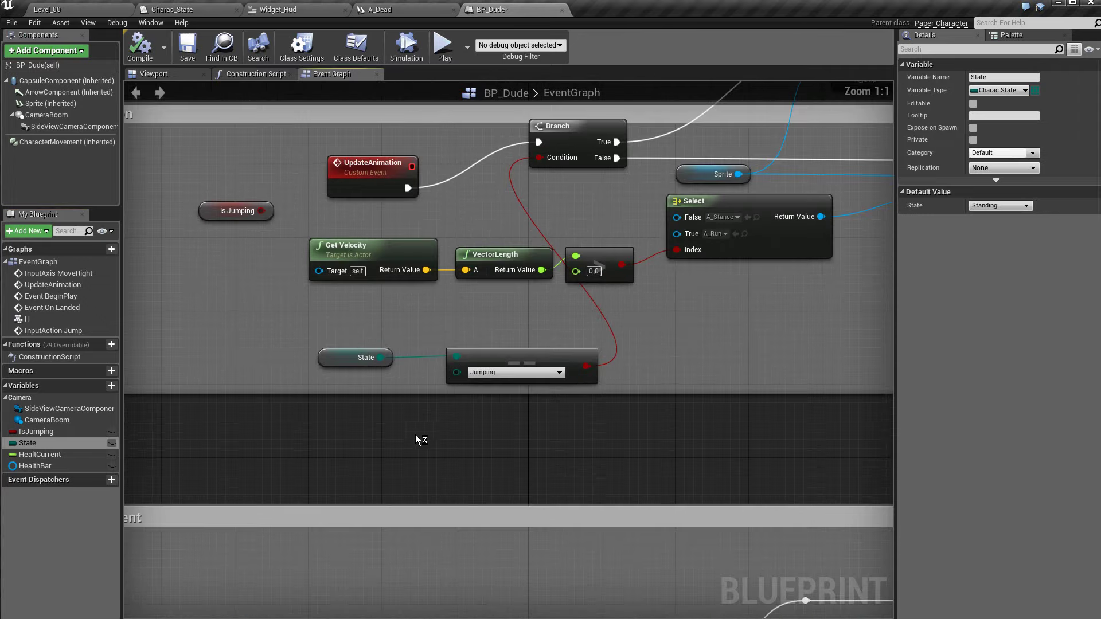
scroll(418, 437, "up", 1)
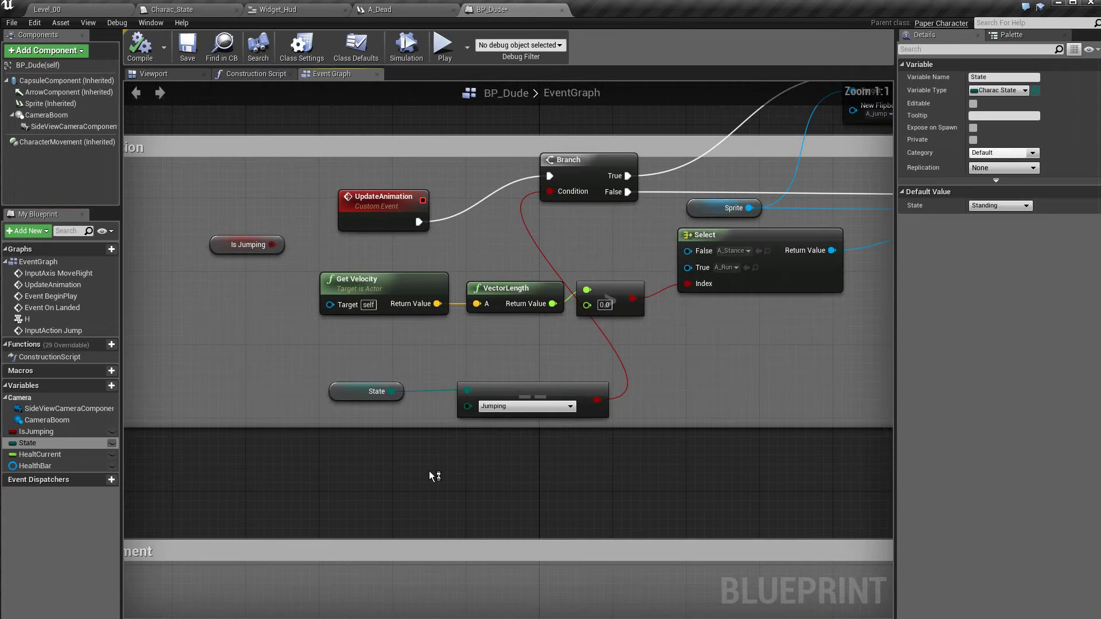
left_click(226, 245)
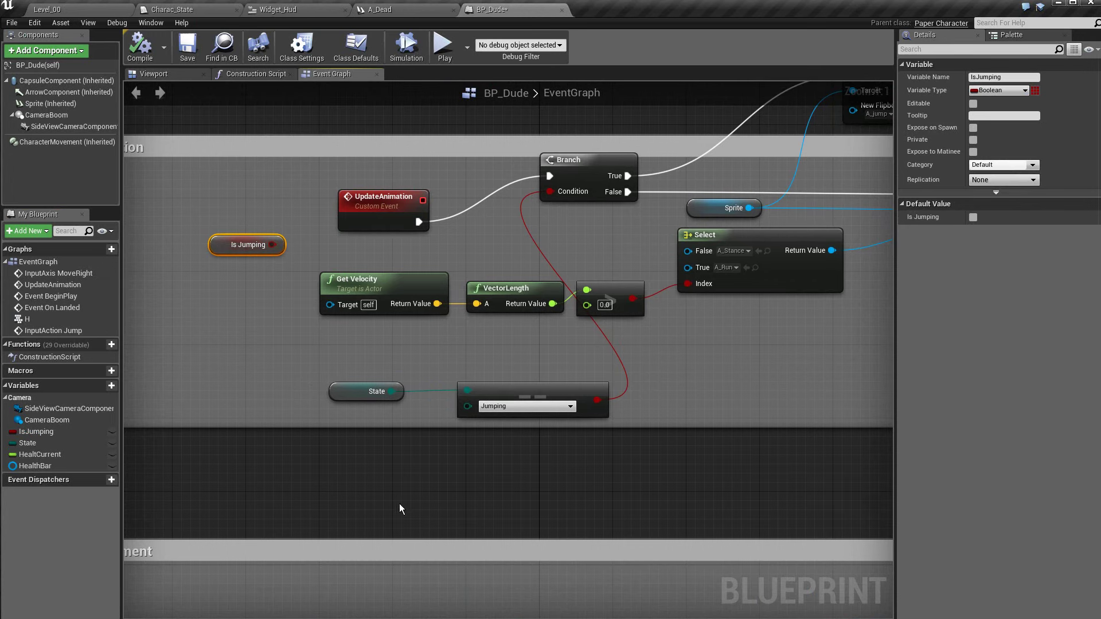
left_click(348, 396)
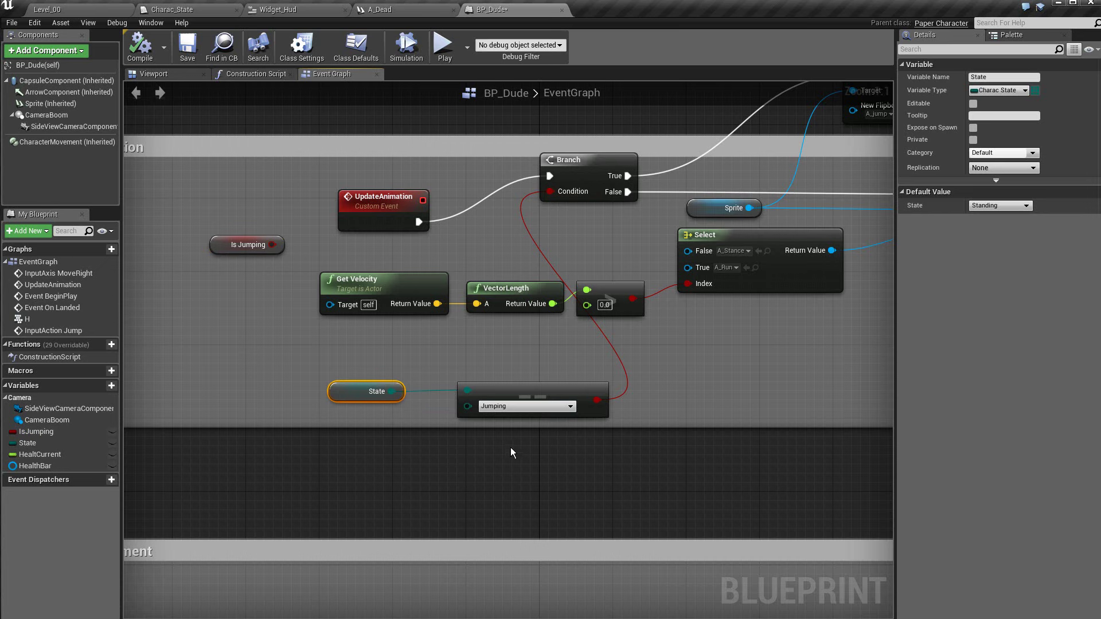
left_click(563, 407)
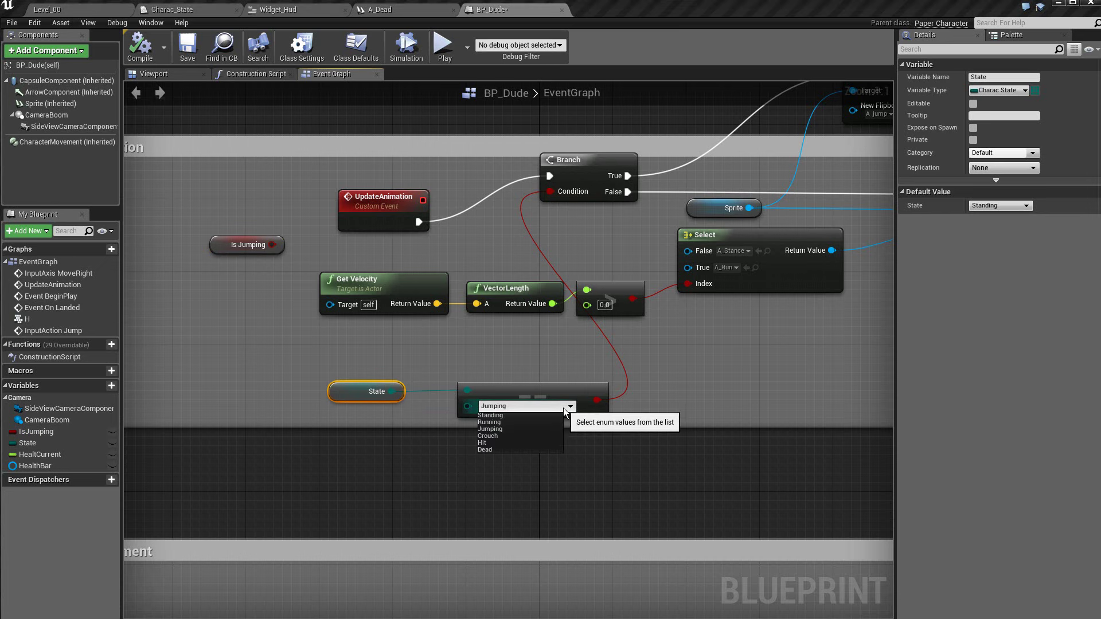
left_click(563, 407)
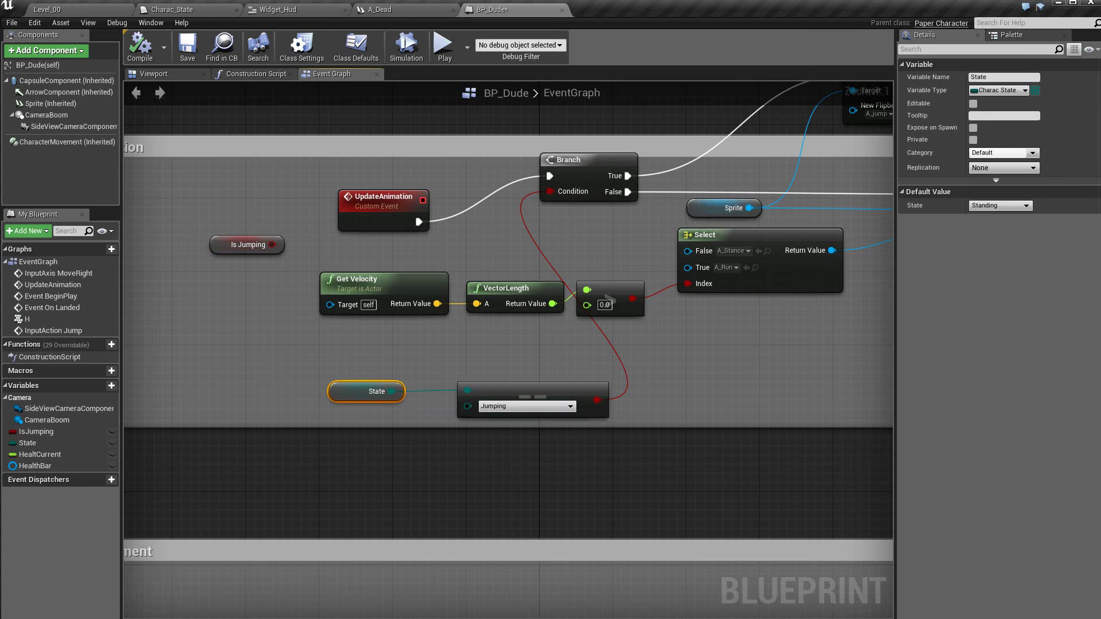
right_click_drag(484, 517, 497, 408)
left_click(515, 274)
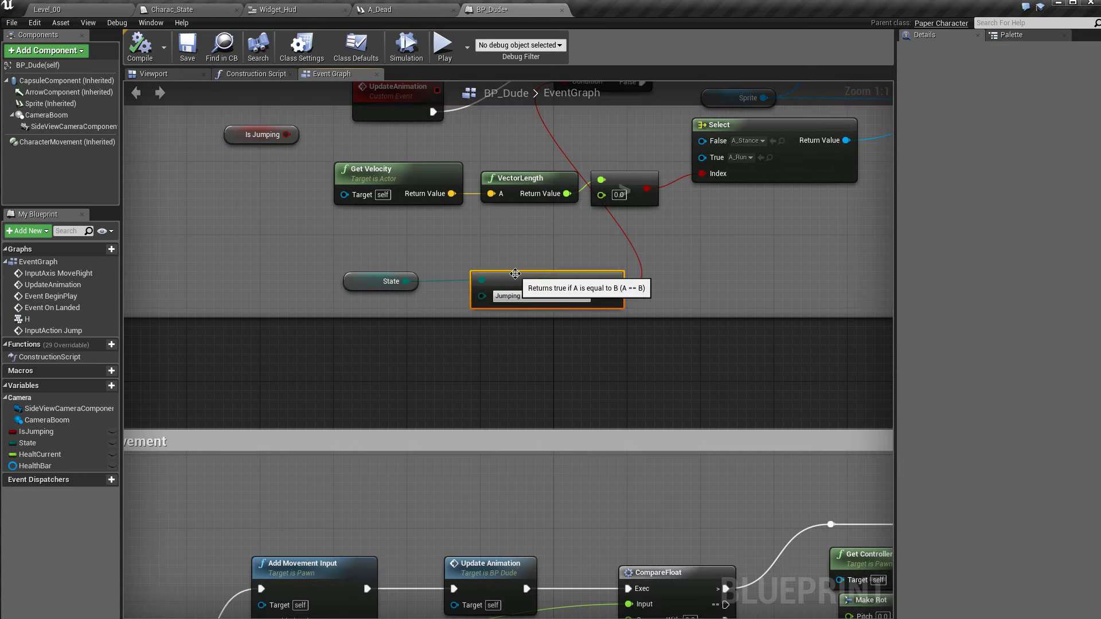
left_click_drag(406, 282, 459, 357)
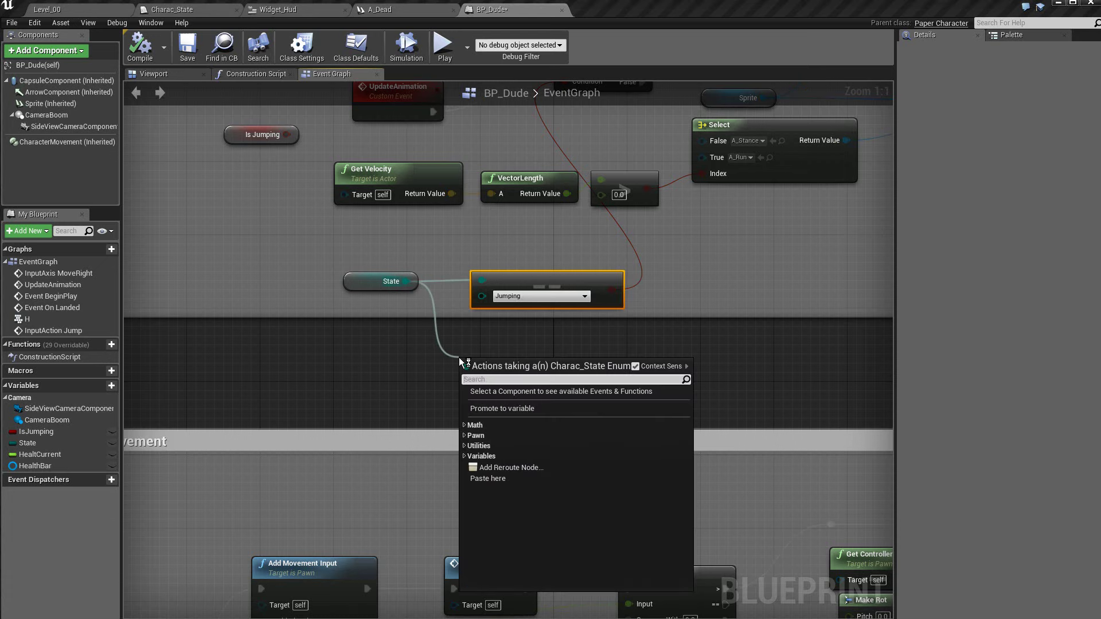
type("equ")
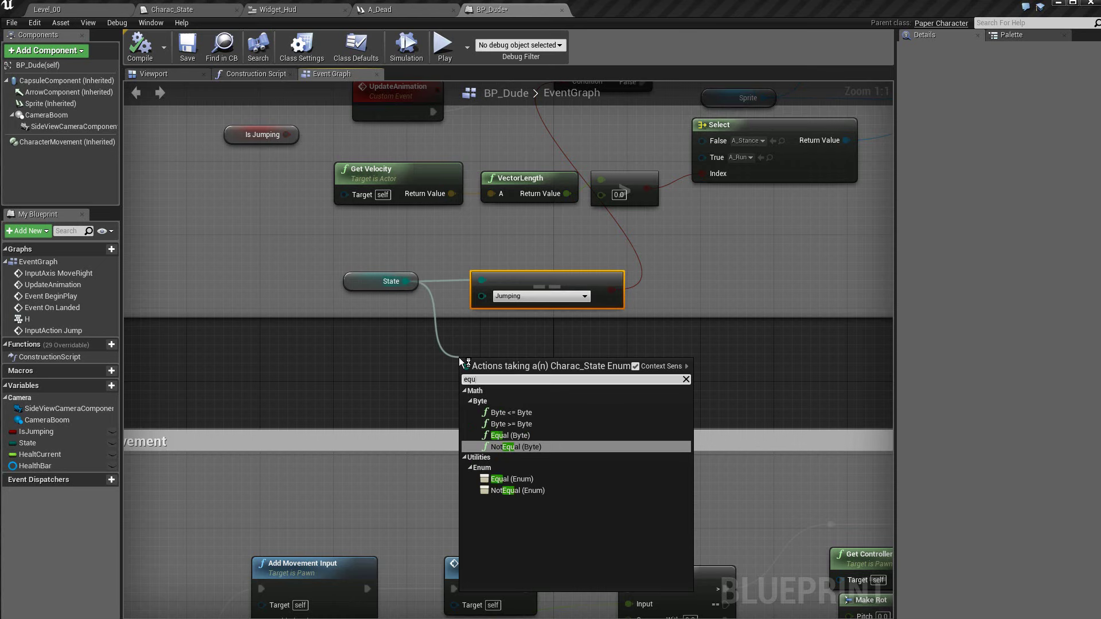
type("al")
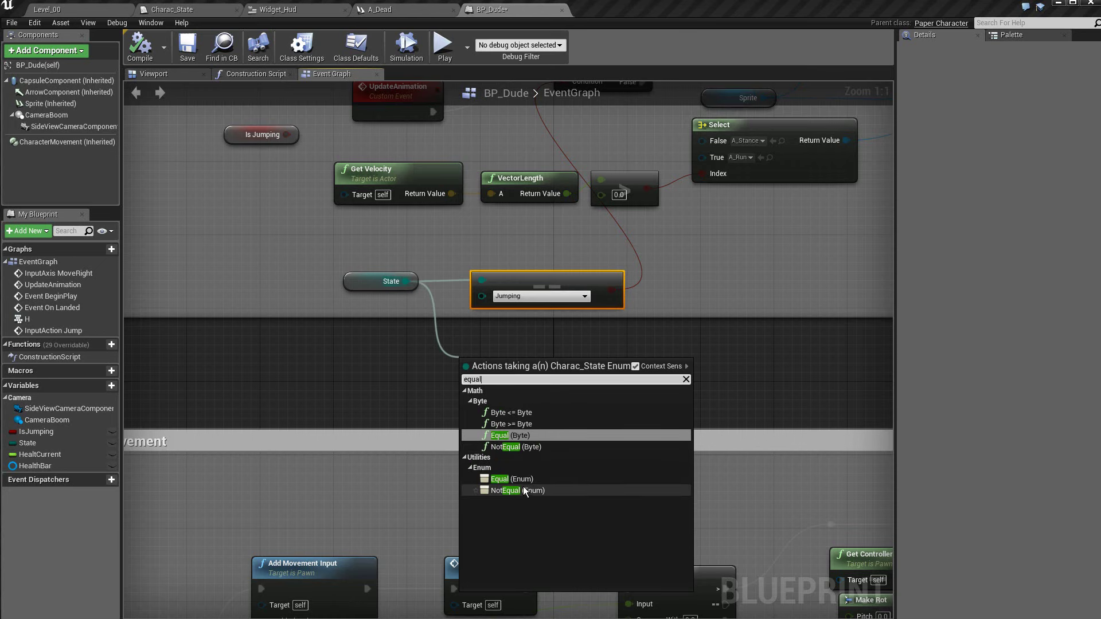
left_click(529, 478)
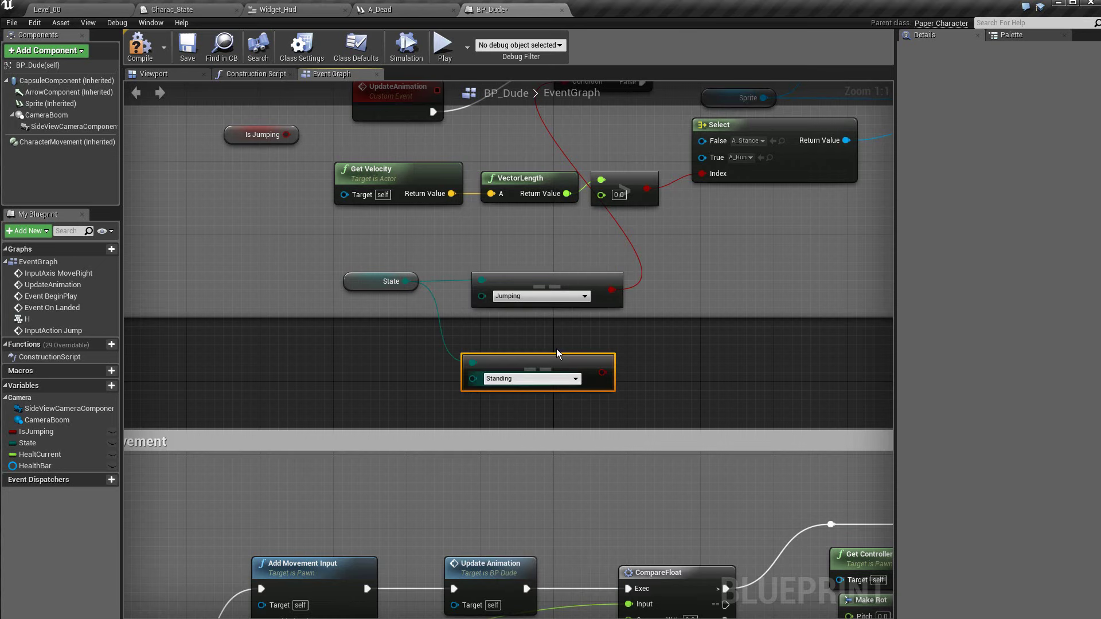
left_click_drag(563, 361, 591, 352)
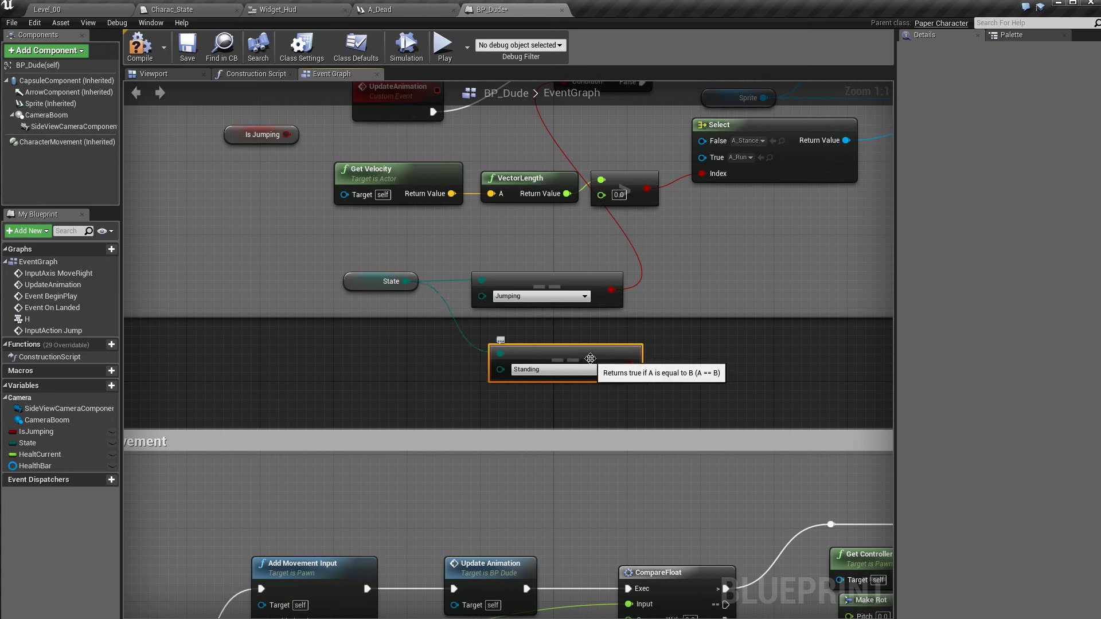
key("Delete")
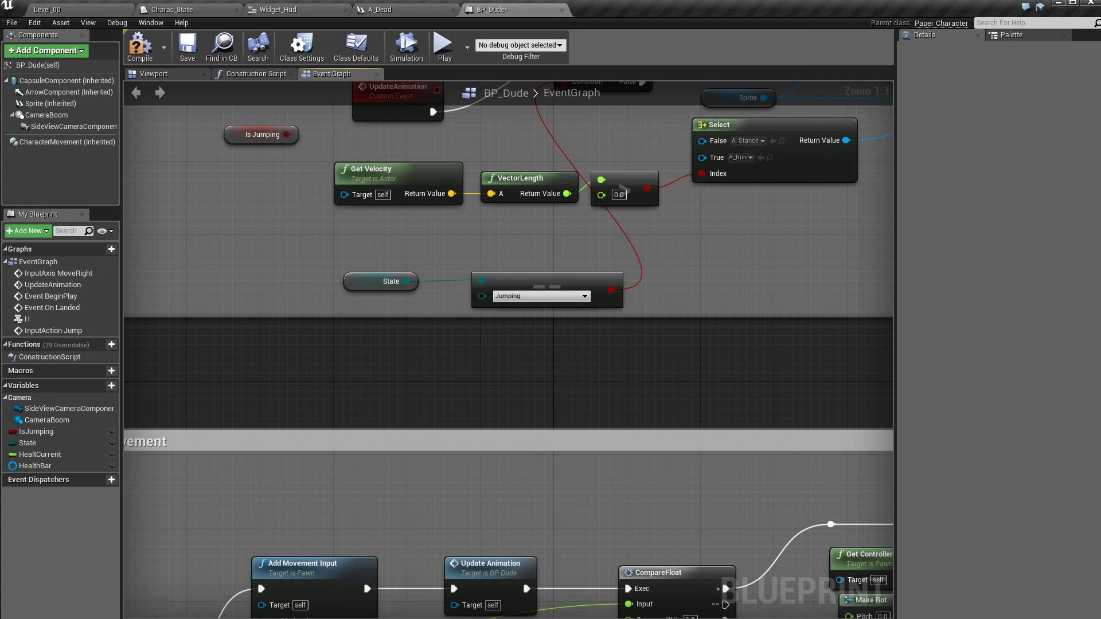
- Pan the Event Graph to review the Handle Jump and Event On Landed state-setting nodes
scroll(487, 413, "down", 5)
scroll(486, 413, "up", 2)
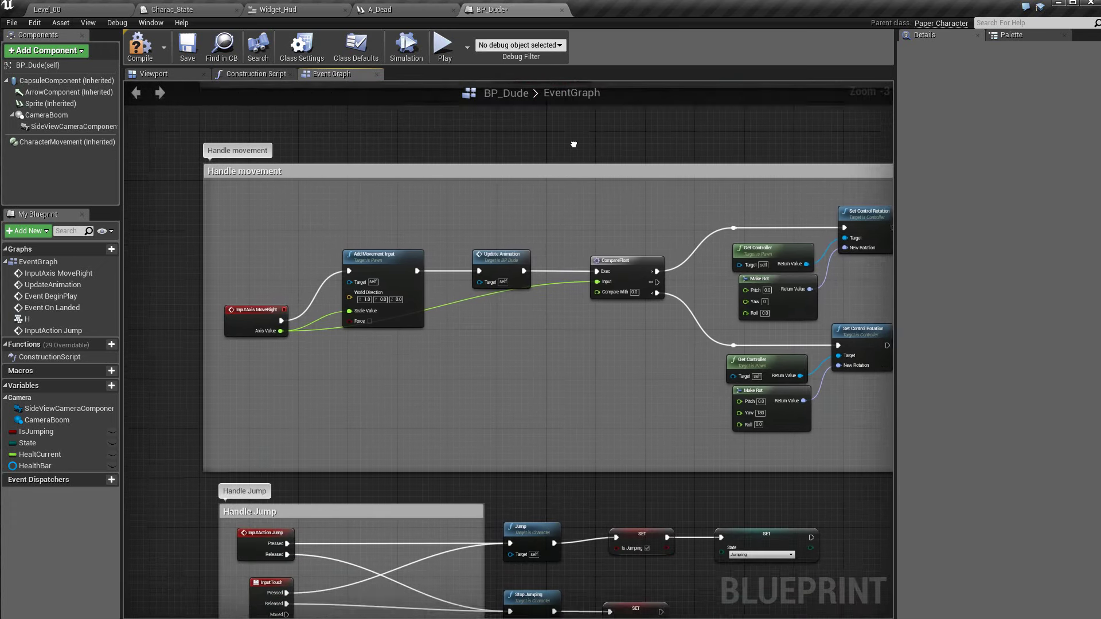
right_click_drag(508, 371, 597, 376)
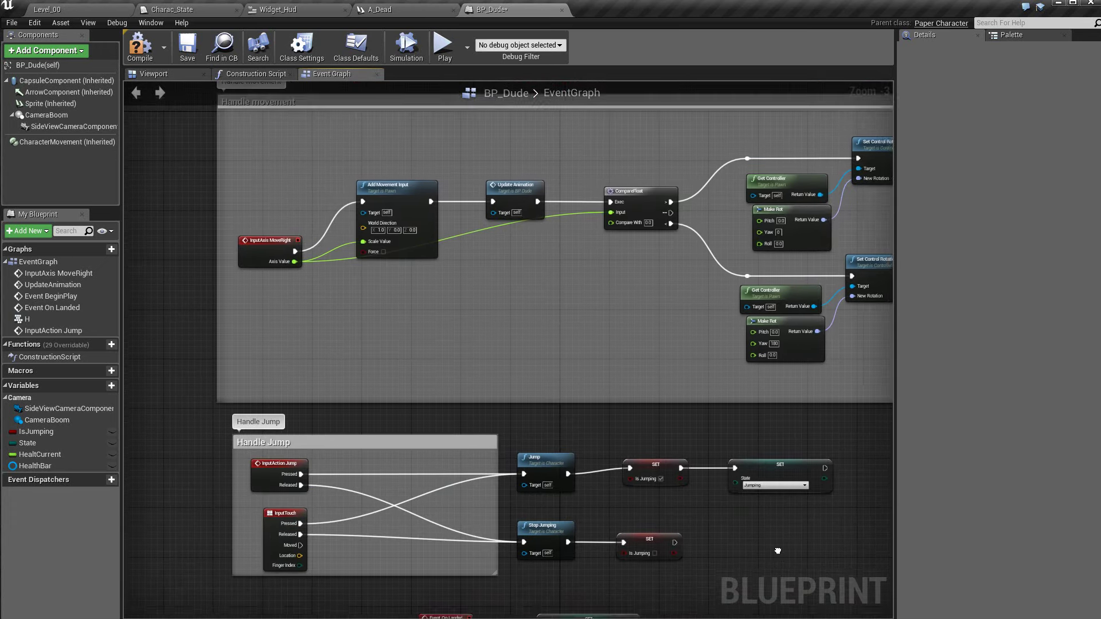
right_click_drag(745, 537, 706, 417)
scroll(681, 439, "up", 1)
scroll(693, 432, "up", 2)
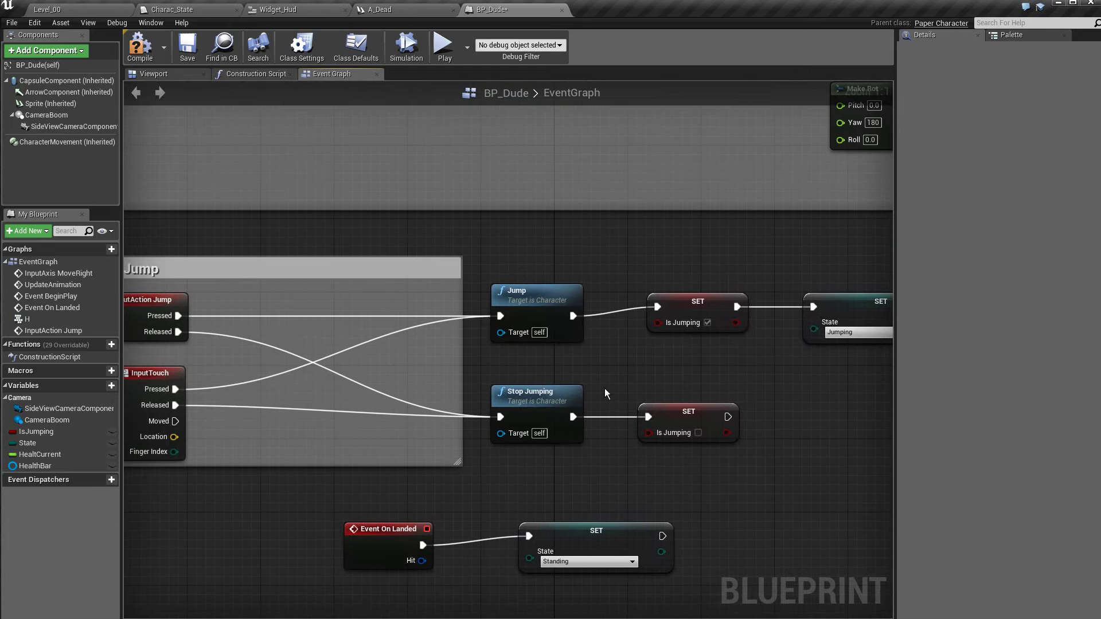
right_click_drag(836, 489, 746, 509)
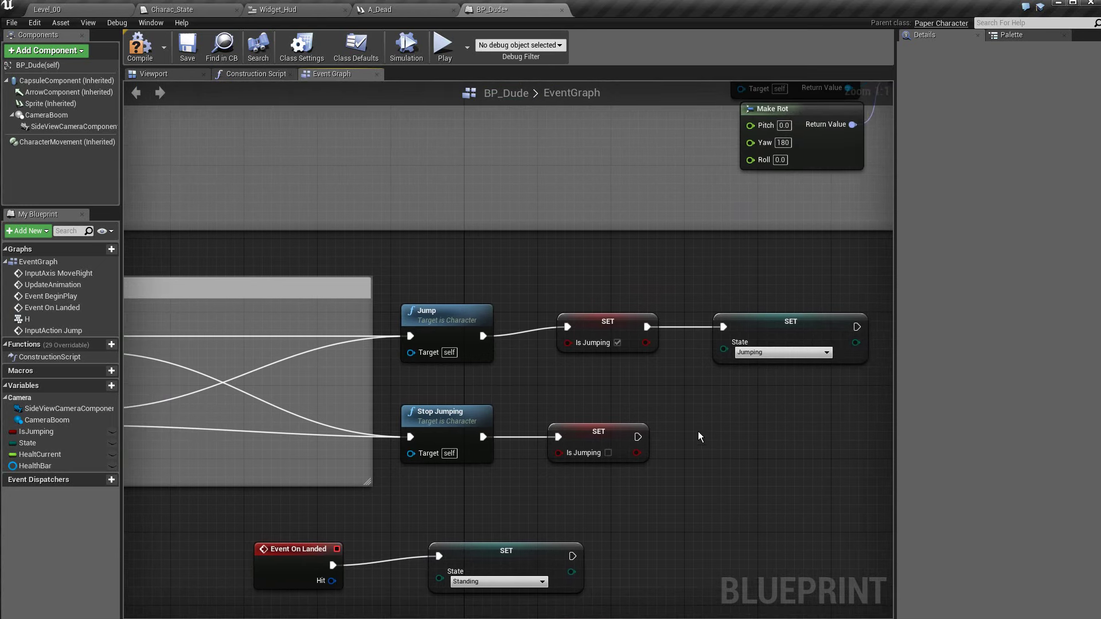
right_click_drag(808, 465, 743, 462)
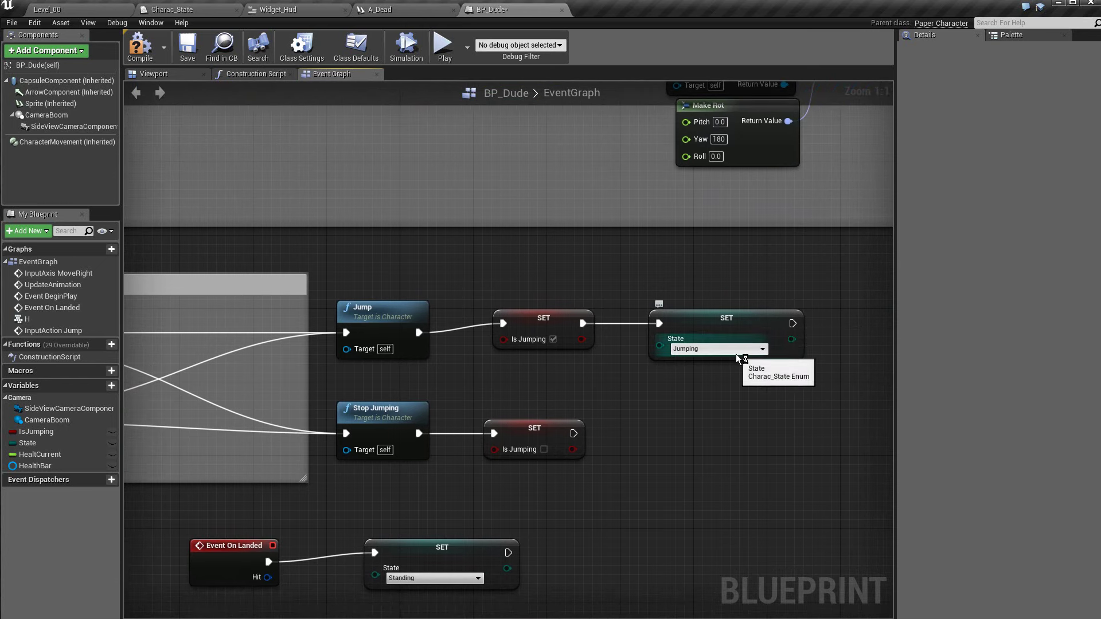
right_click_drag(731, 482, 760, 367)
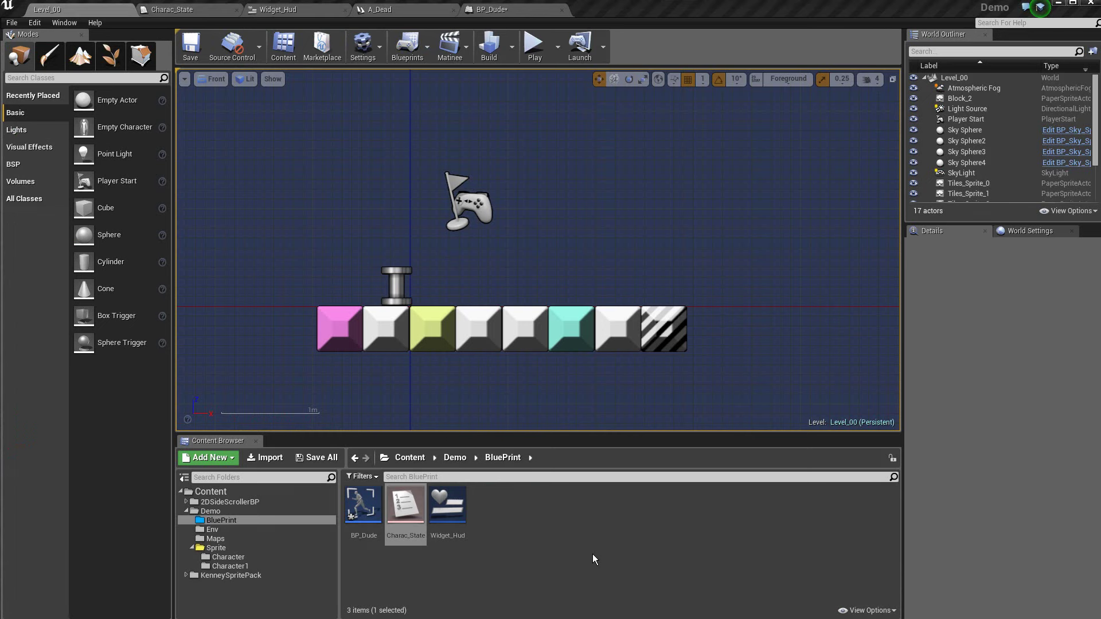
- Play-test Level_00, walking left and right with A/D and jumping with Space, then exit with Esc
left_click(534, 46)
left_click(533, 172)
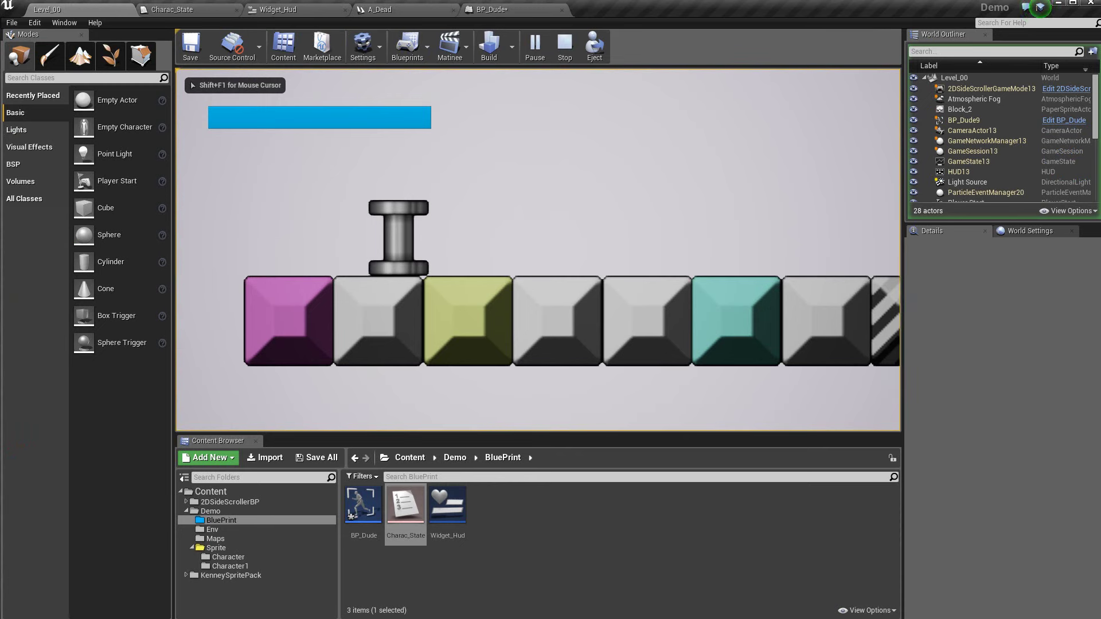
key("a")
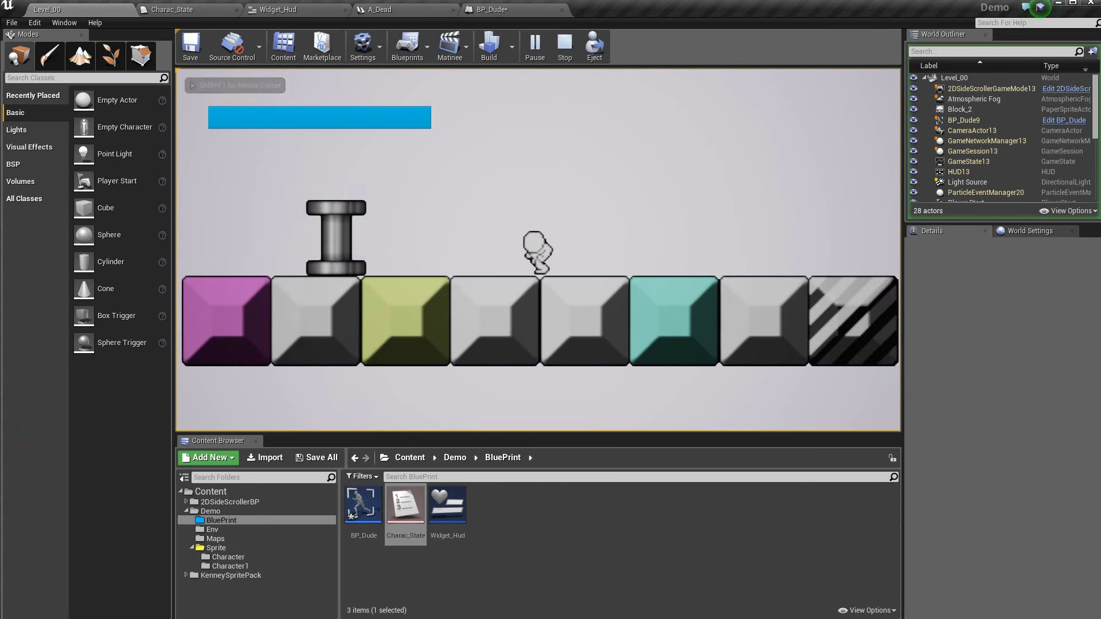
key("space")
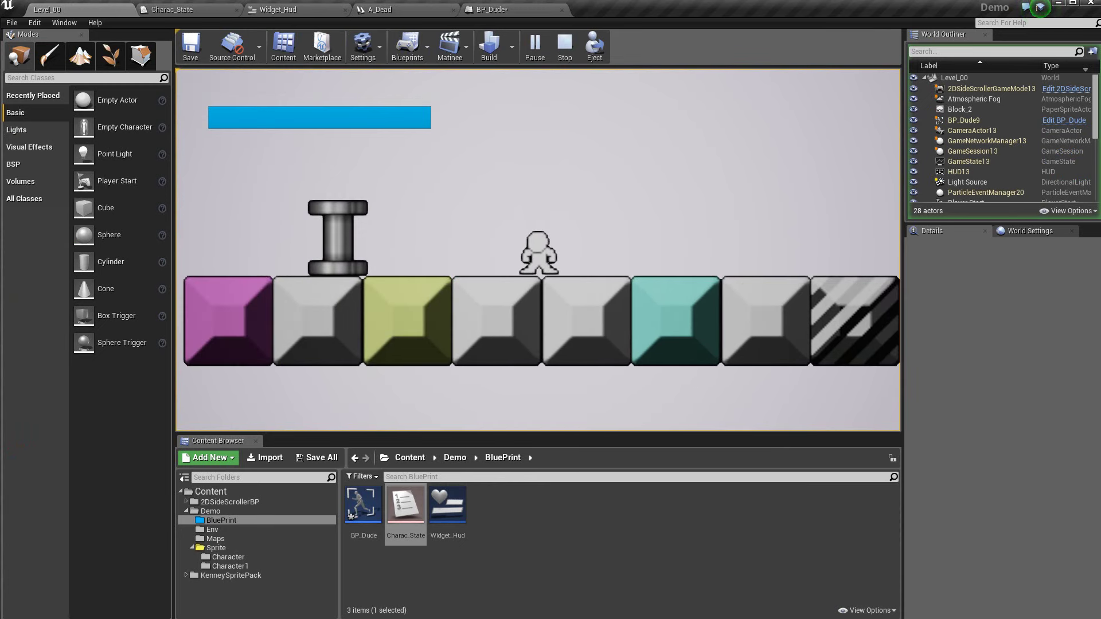
key("d")
key("space")
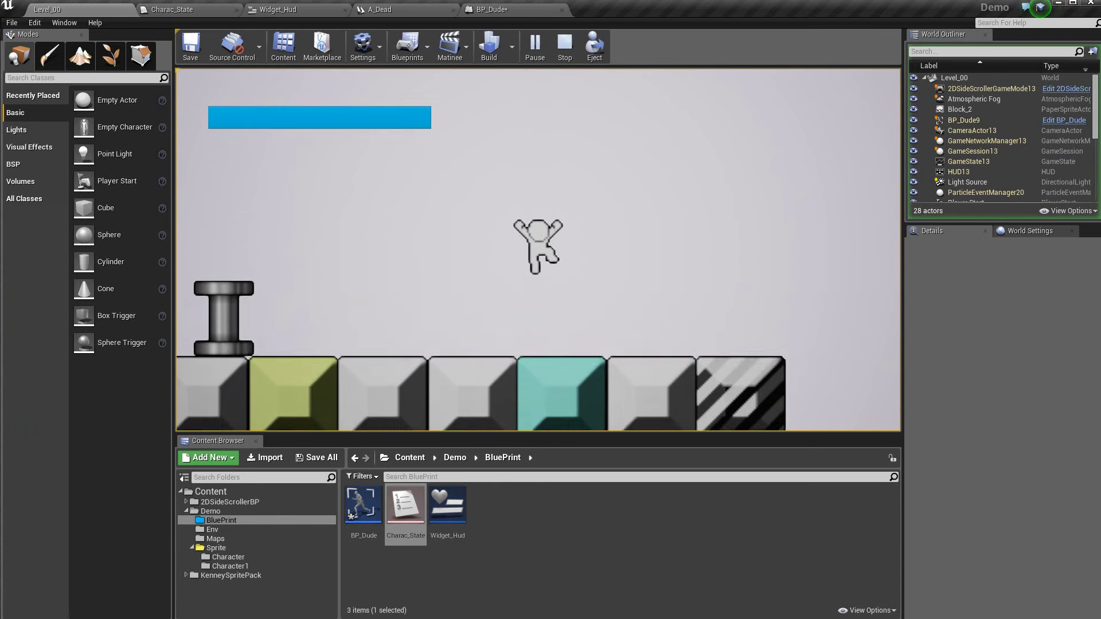
key("a")
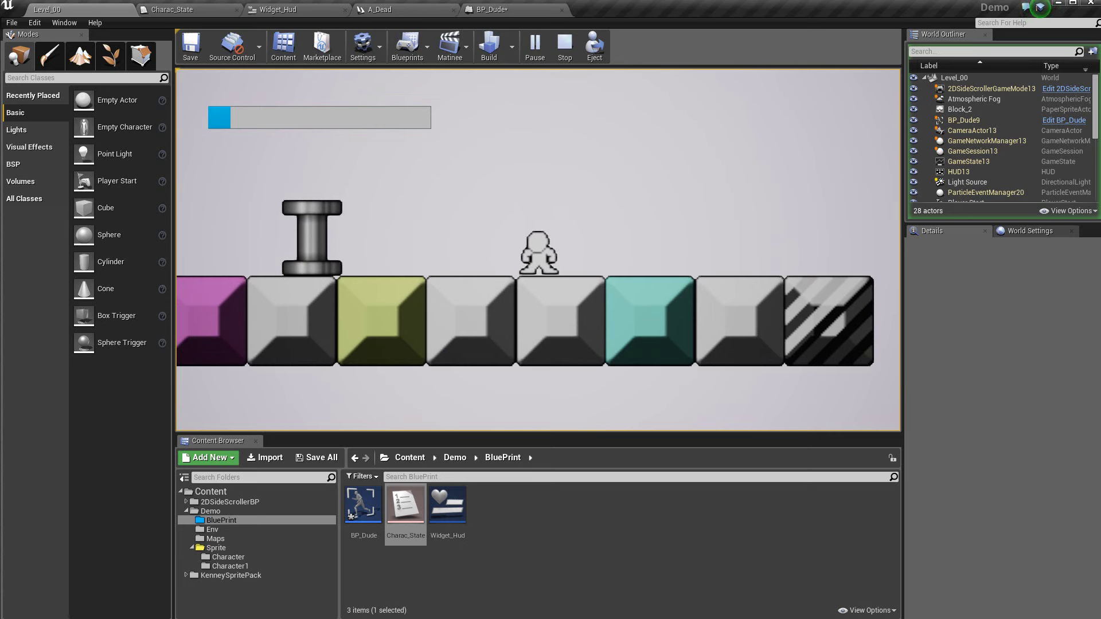
key("Escape")
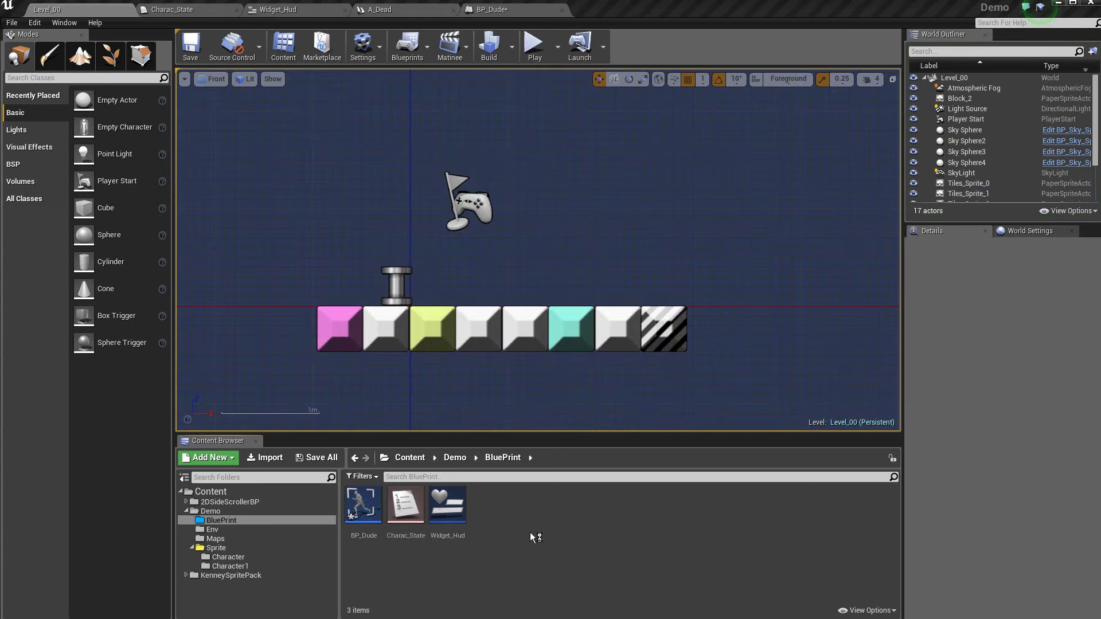
- Browse the Blueprints and User Interface creation submenus without creating anything, then open Widget_Hud in the designer
right_click(501, 501)
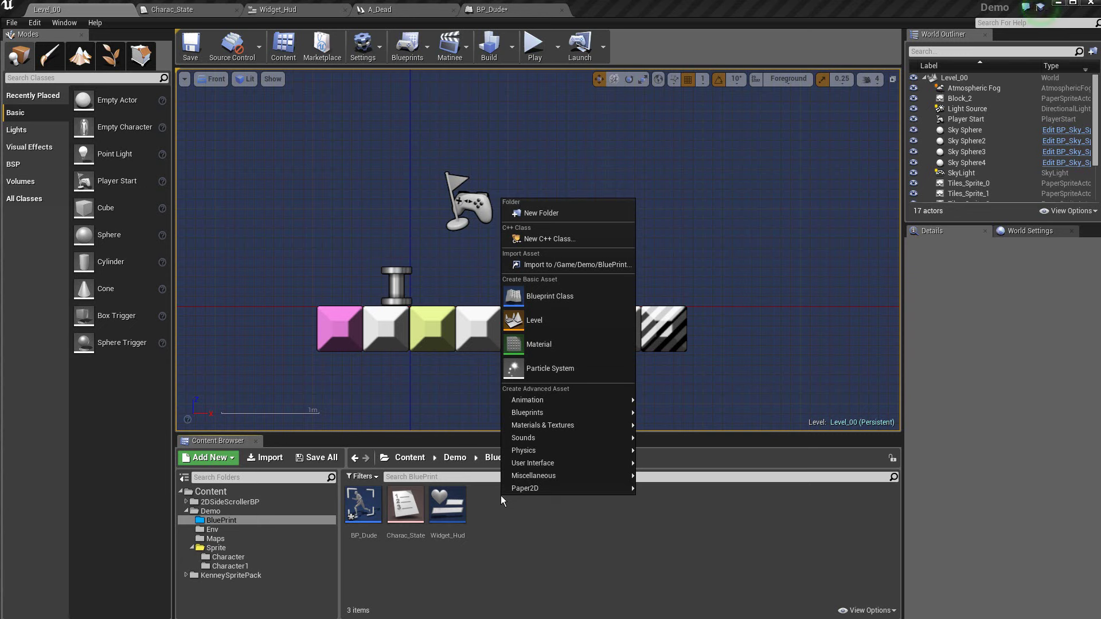
mouse_move(569, 415)
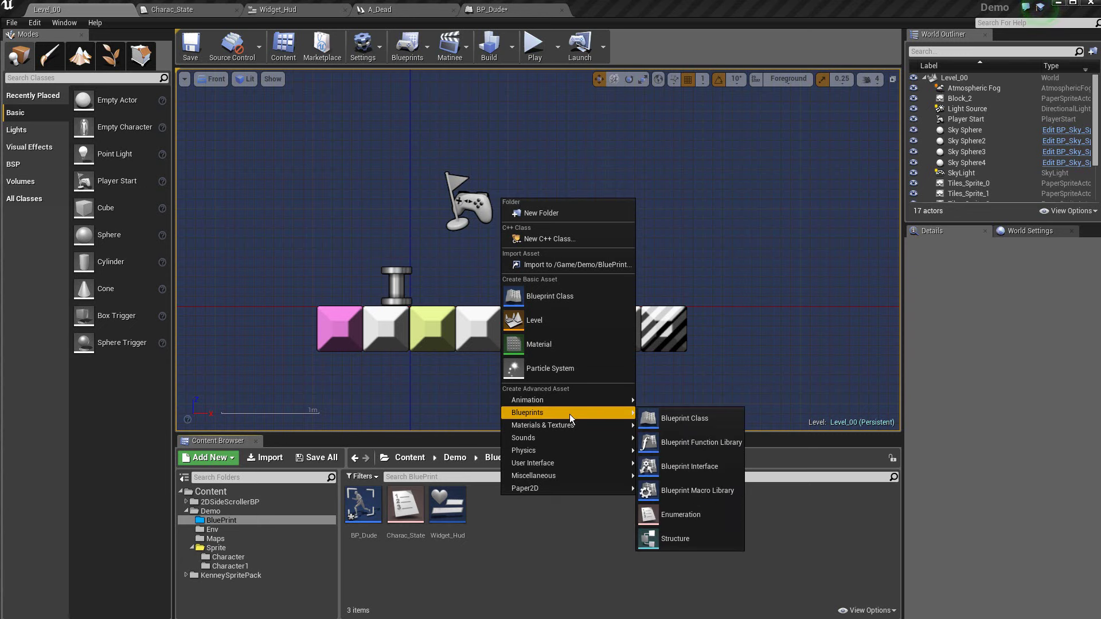
mouse_move(570, 465)
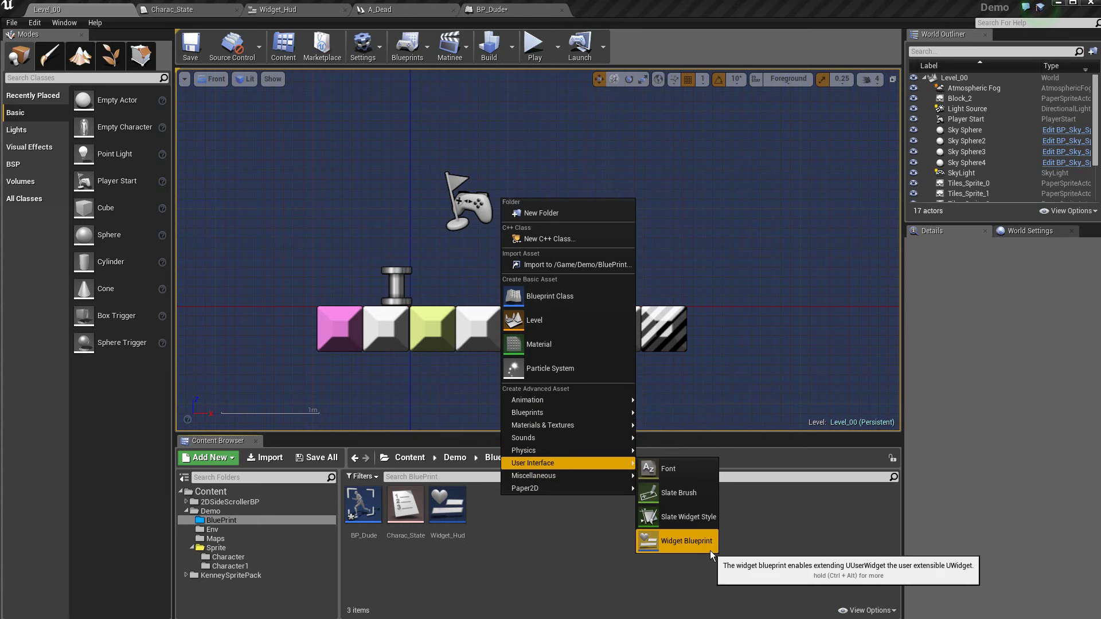
left_click(572, 540)
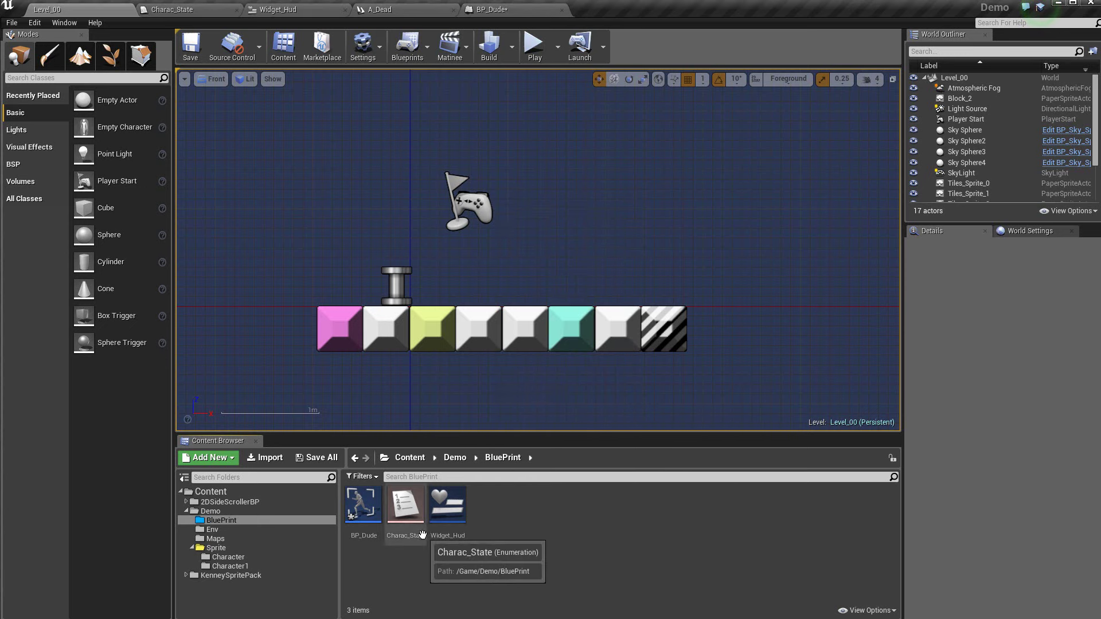
double_click(447, 504)
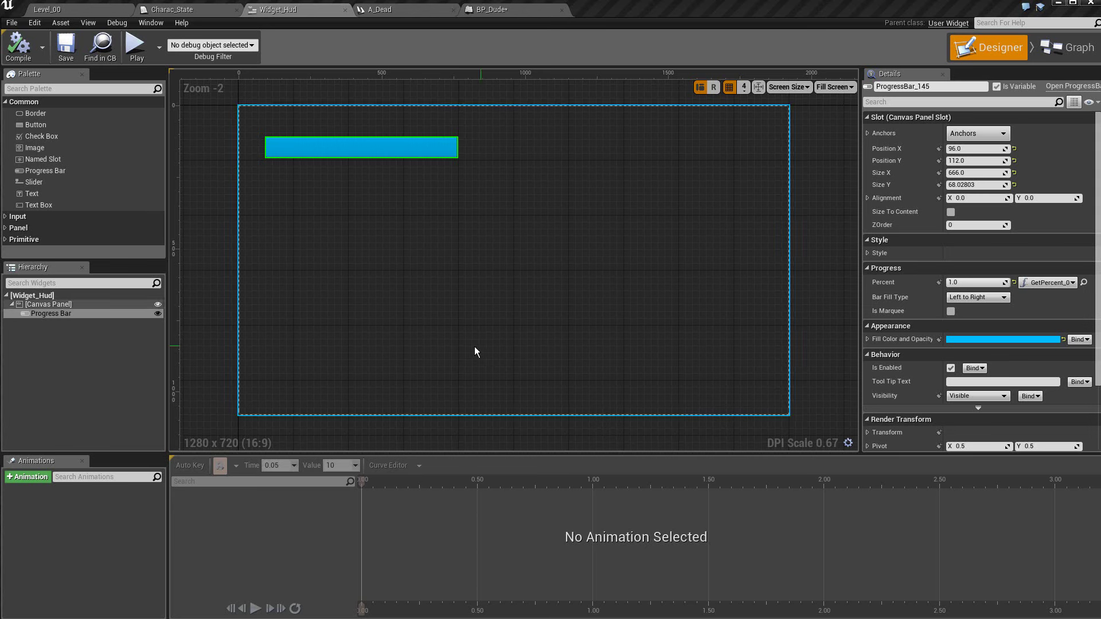
- Select the Progress Bar, drag its Size X from 666 to about 695, and test the Percent value
left_click(78, 318)
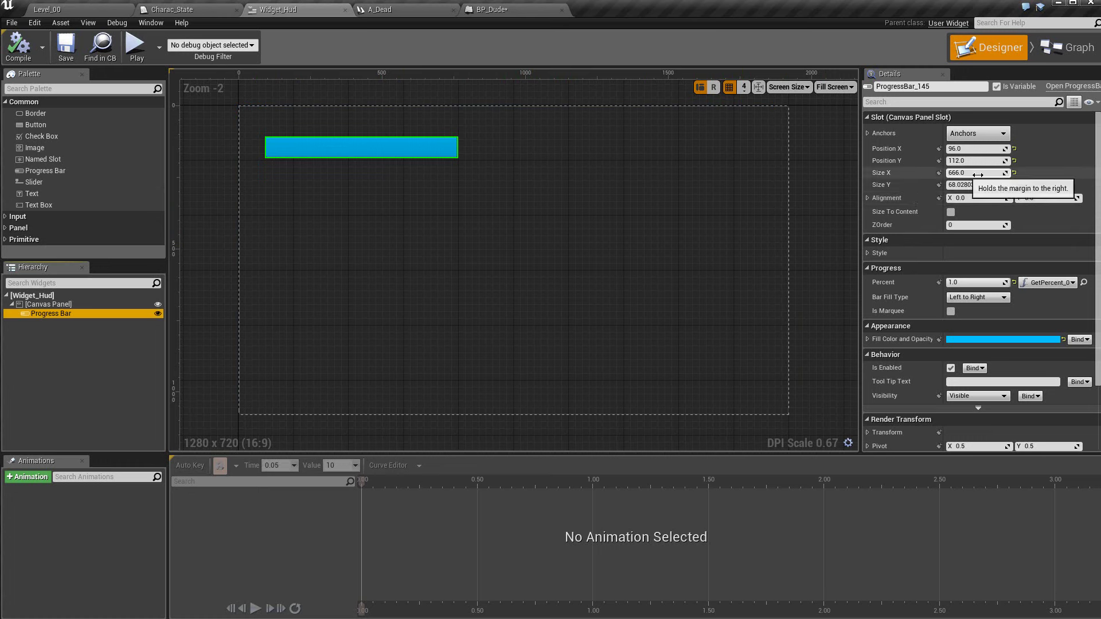
left_click_drag(990, 176, 1007, 175)
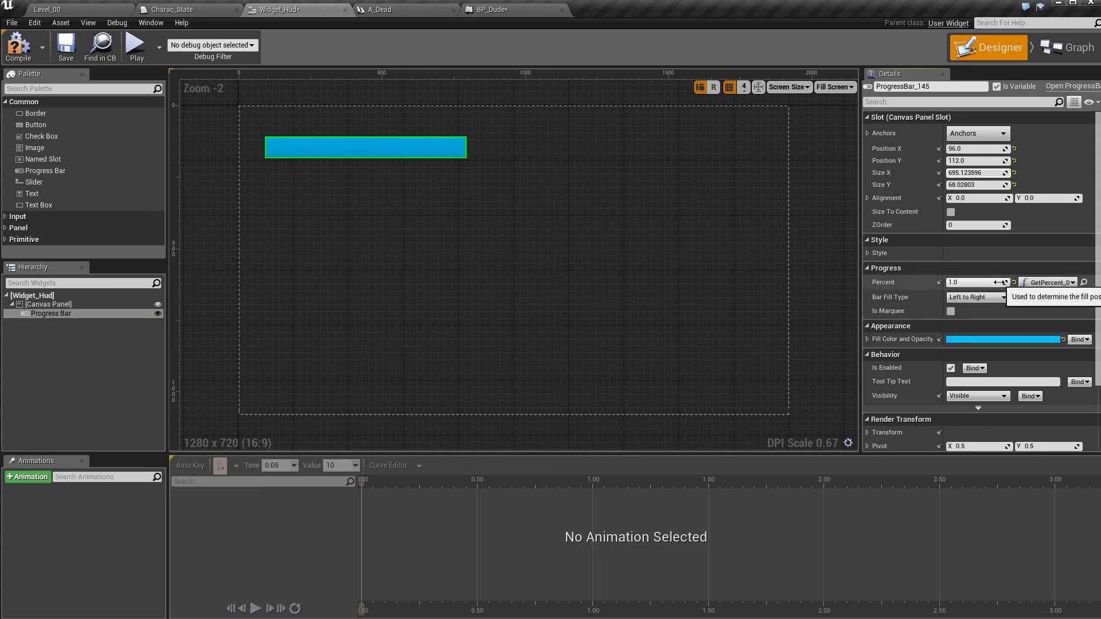
mouse_move(1000, 282)
left_mouse_down()
mouse_move(967, 283)
mouse_move(1000, 282)
left_mouse_up()
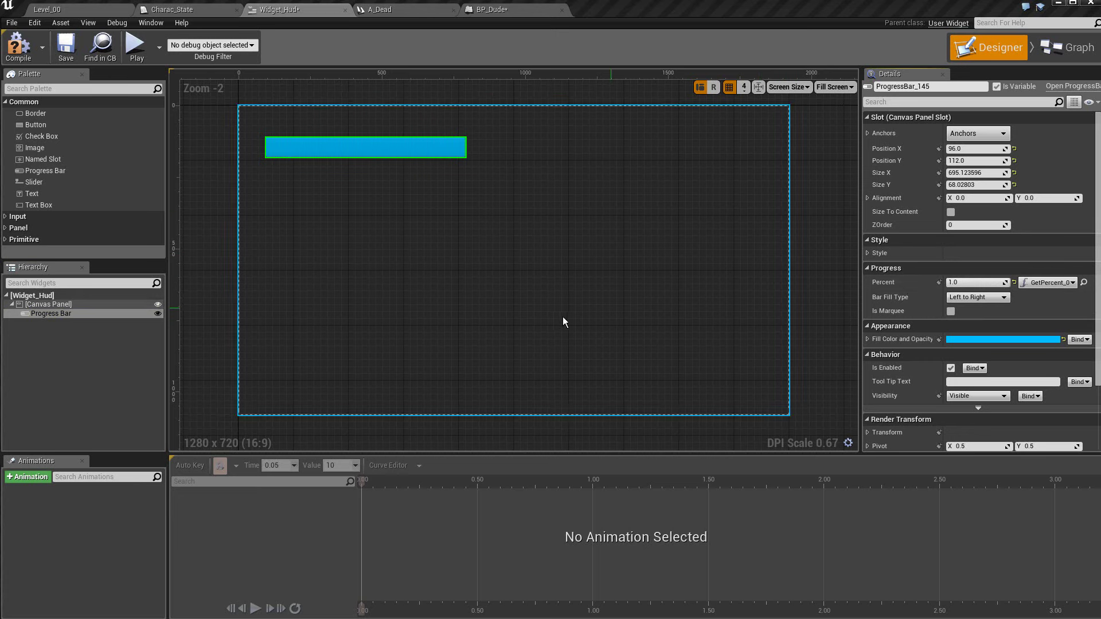
- Switch to BP_Dude's Event Graph and inspect the HealthBar and HealtCurrent variables
left_click(102, 11)
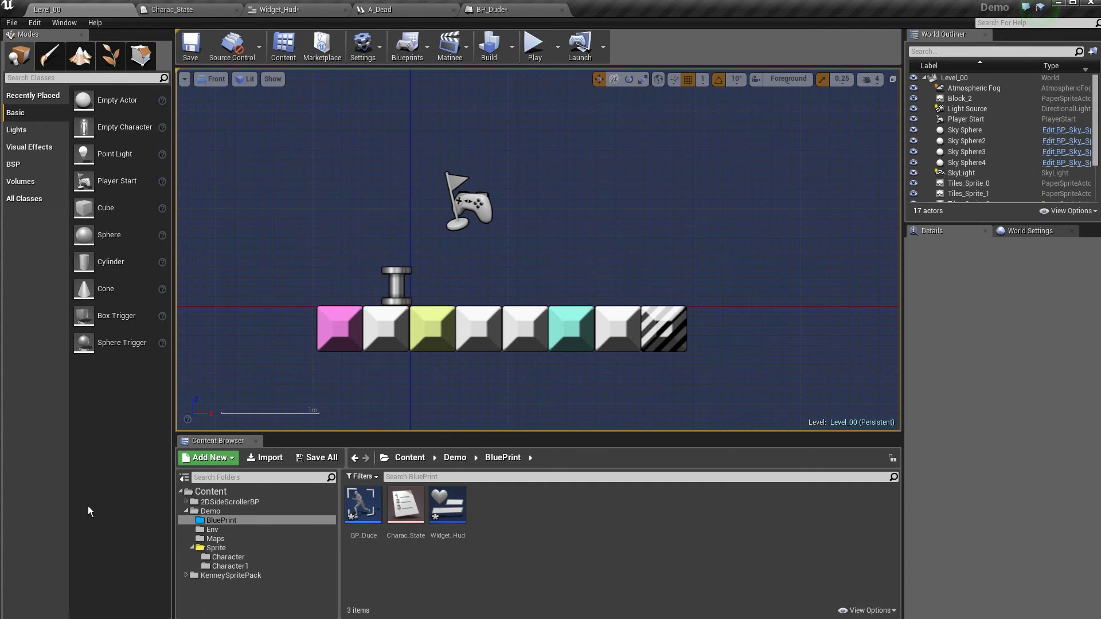
left_click(529, 10)
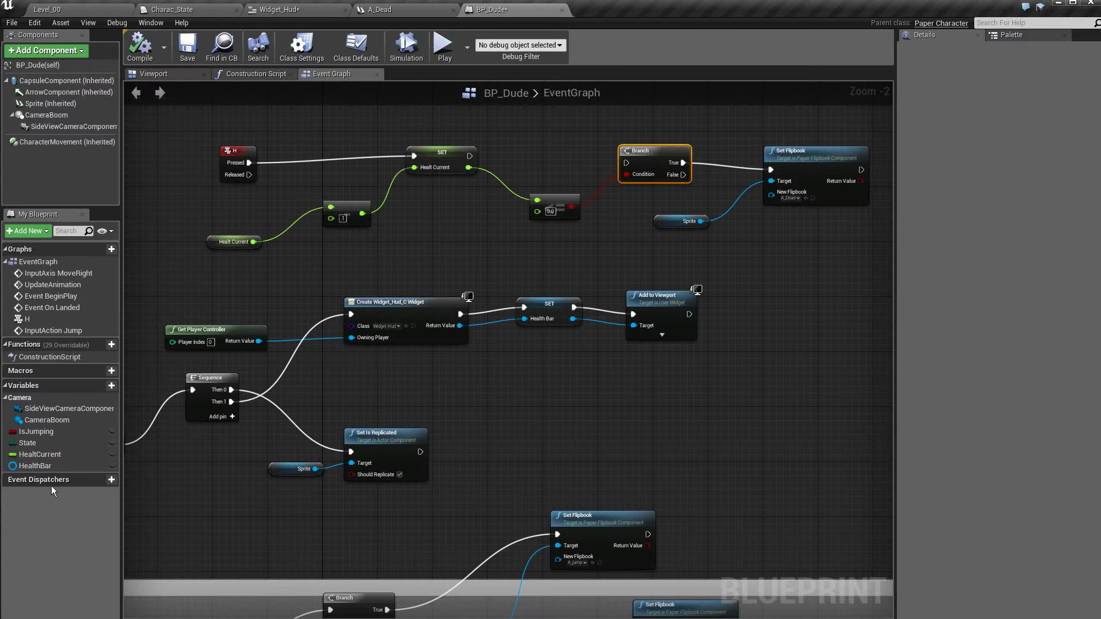
left_click(53, 466)
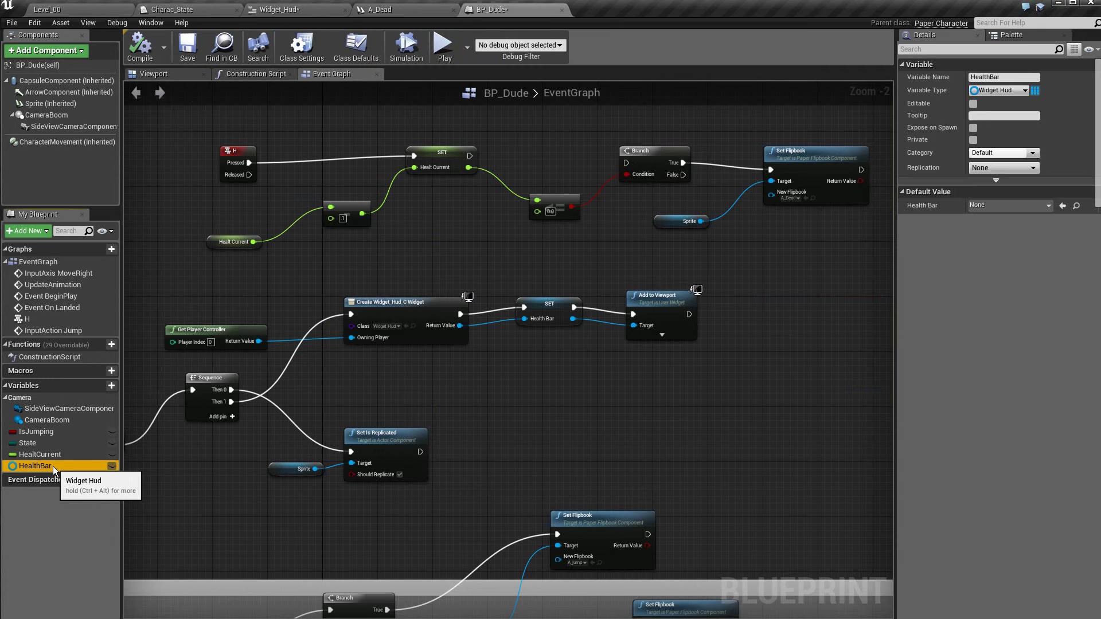
left_click(59, 455)
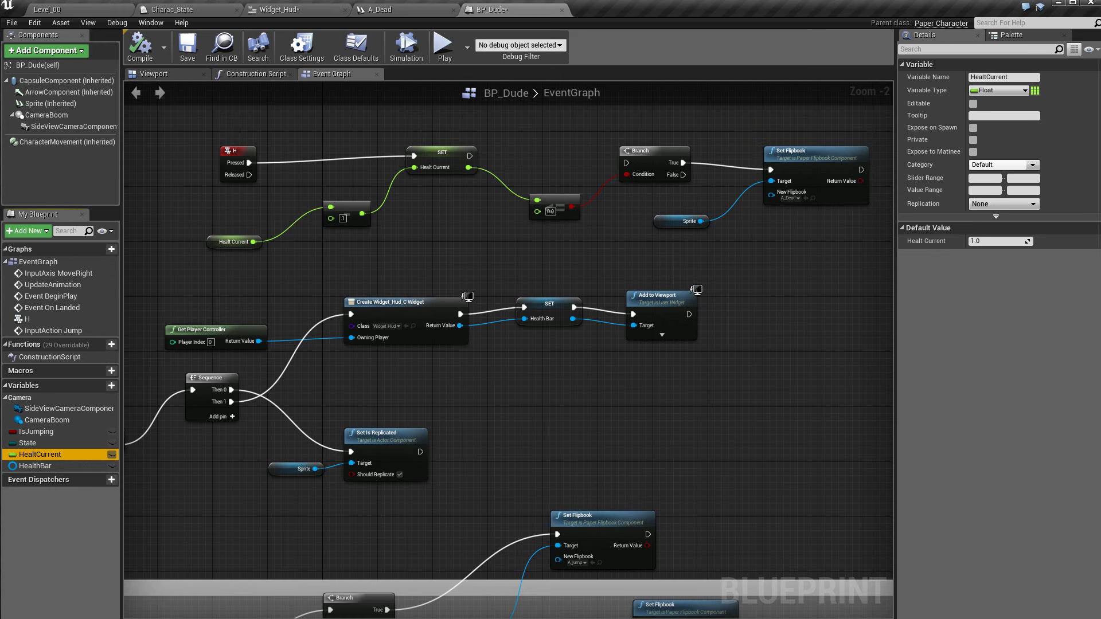
left_click(34, 465)
scroll(393, 541, "up", 2)
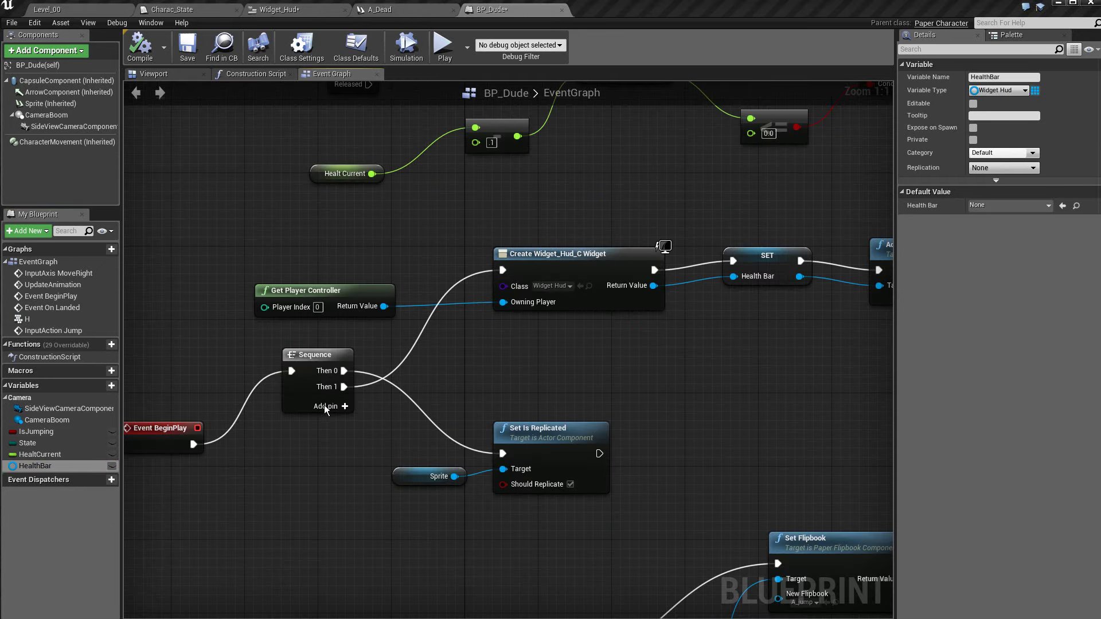
- Move the Sequence node after Event BeginPlay slightly down-left and pan the view left
left_click(327, 356)
left_click_drag(325, 357, 310, 382)
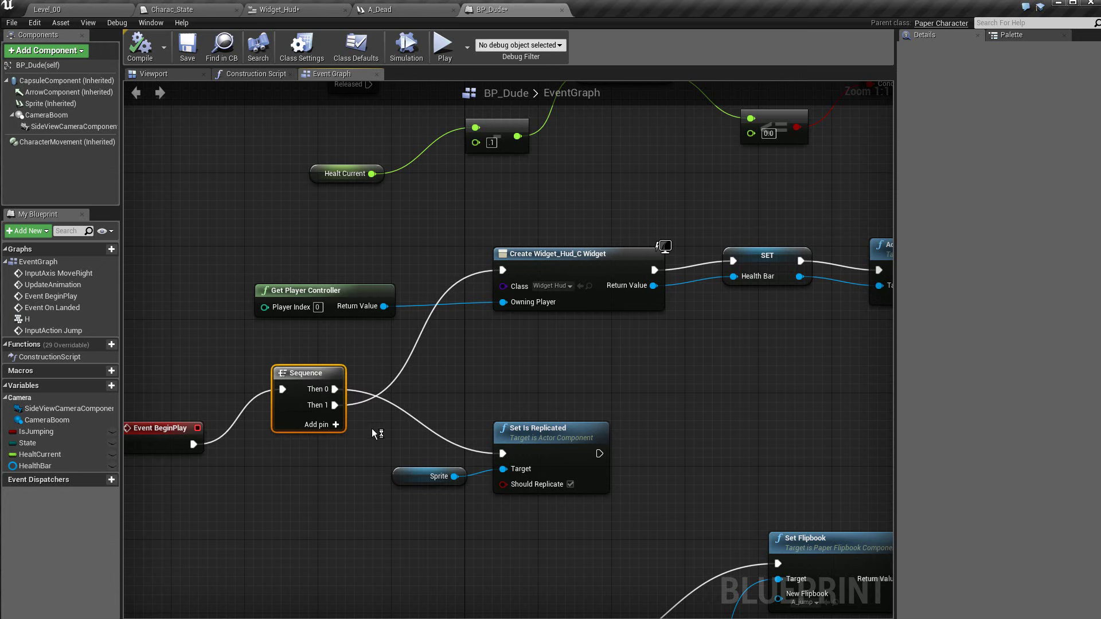
right_click_drag(568, 340, 560, 340)
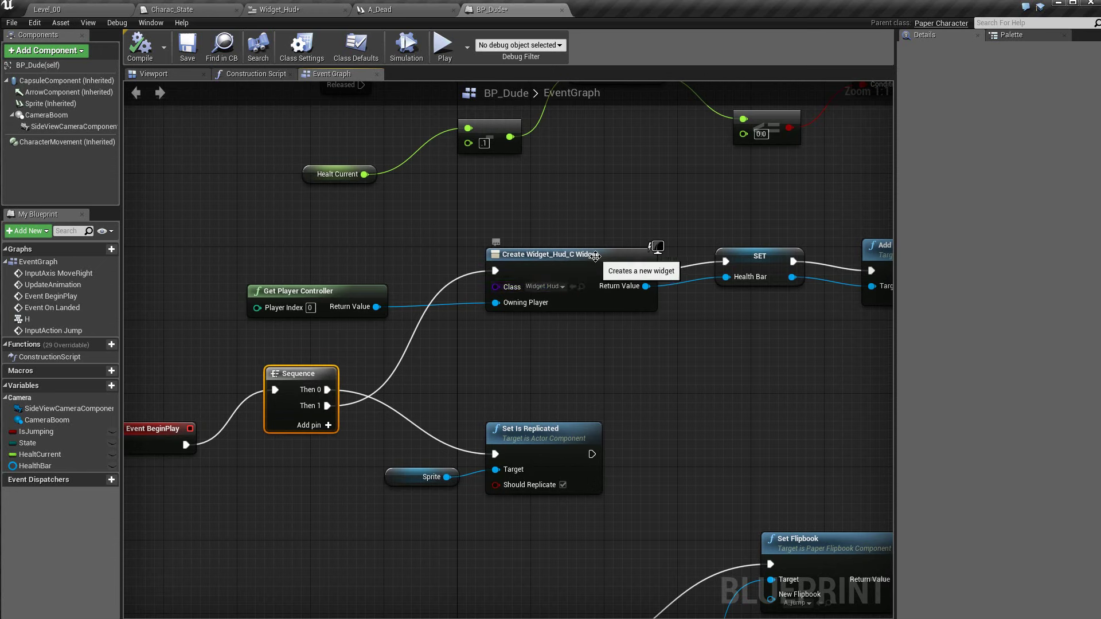
- Add a second Create Widget node below the existing chain, with its class set to Widget_Hud
left_click(594, 257)
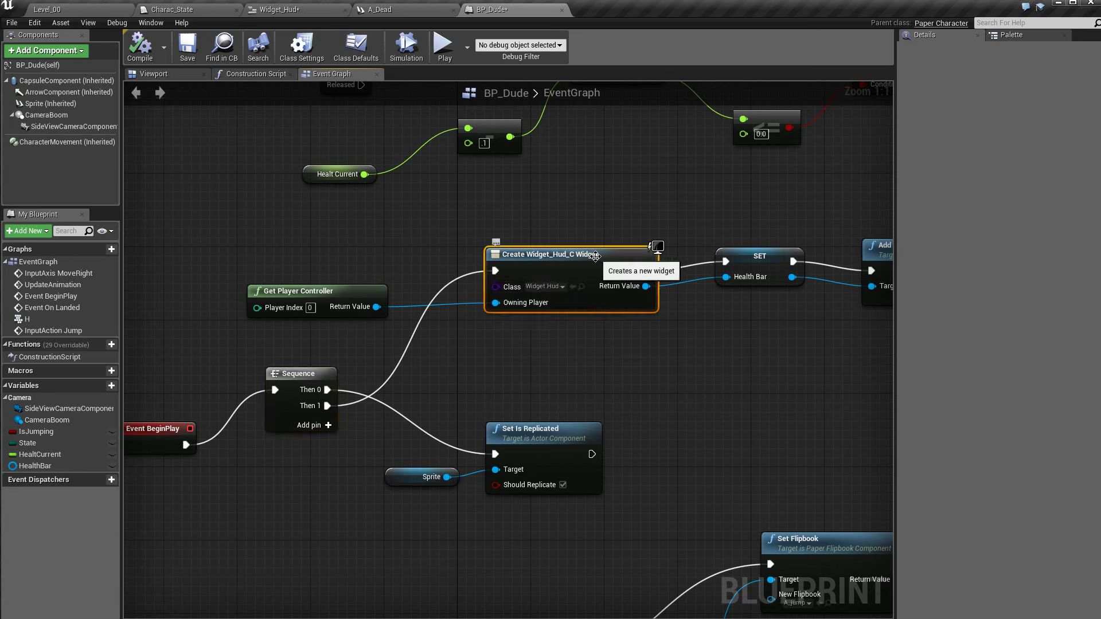
right_click(497, 340)
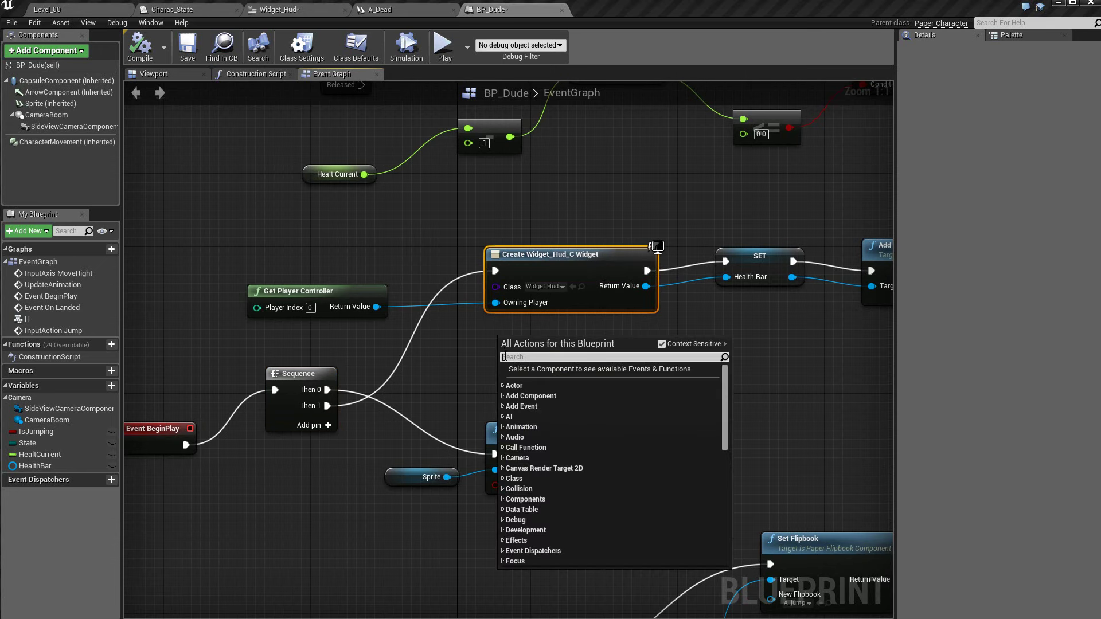
type("w")
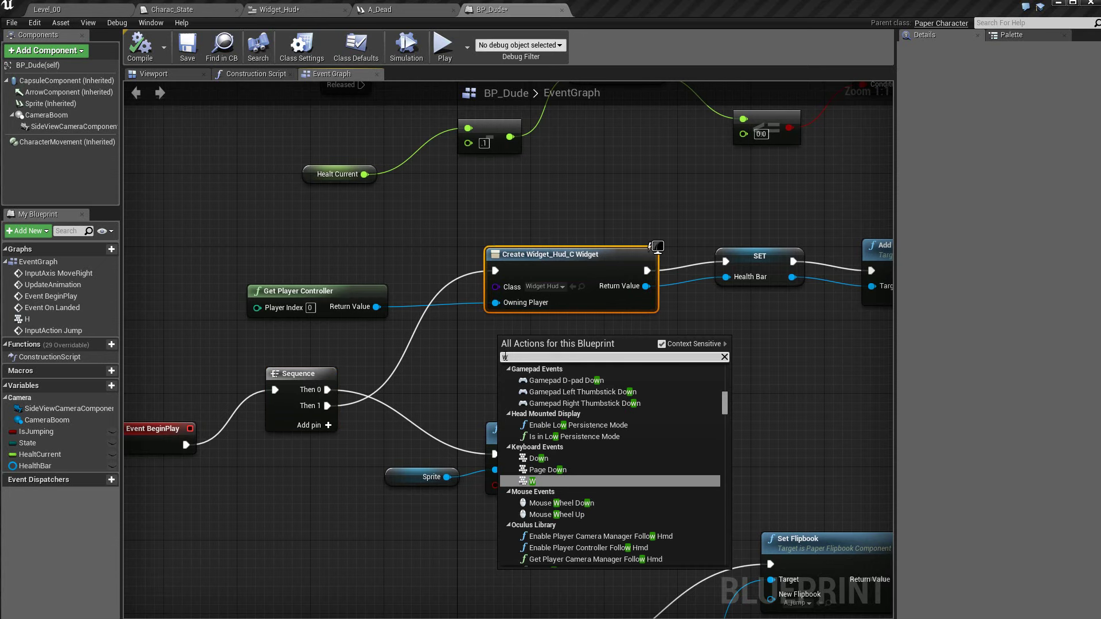
type("idge")
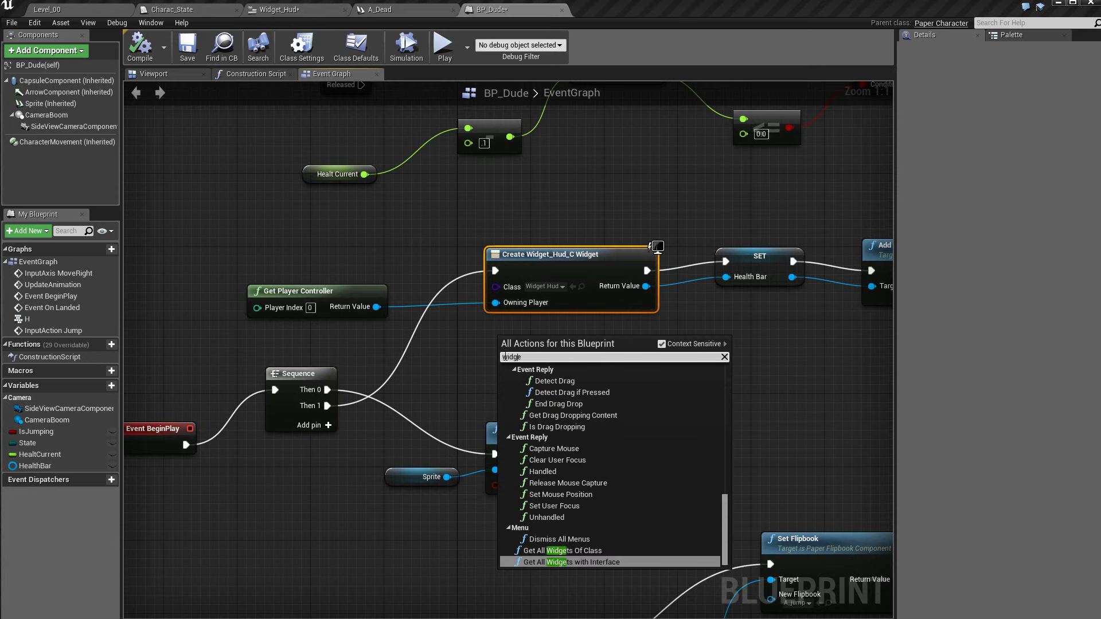
type("t")
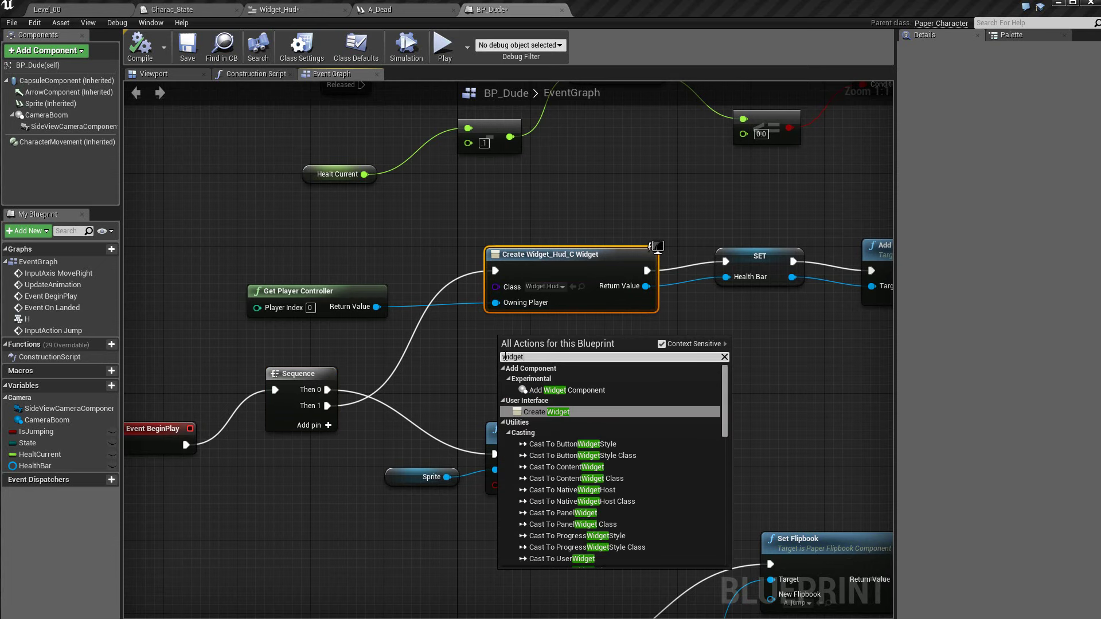
left_click(549, 412)
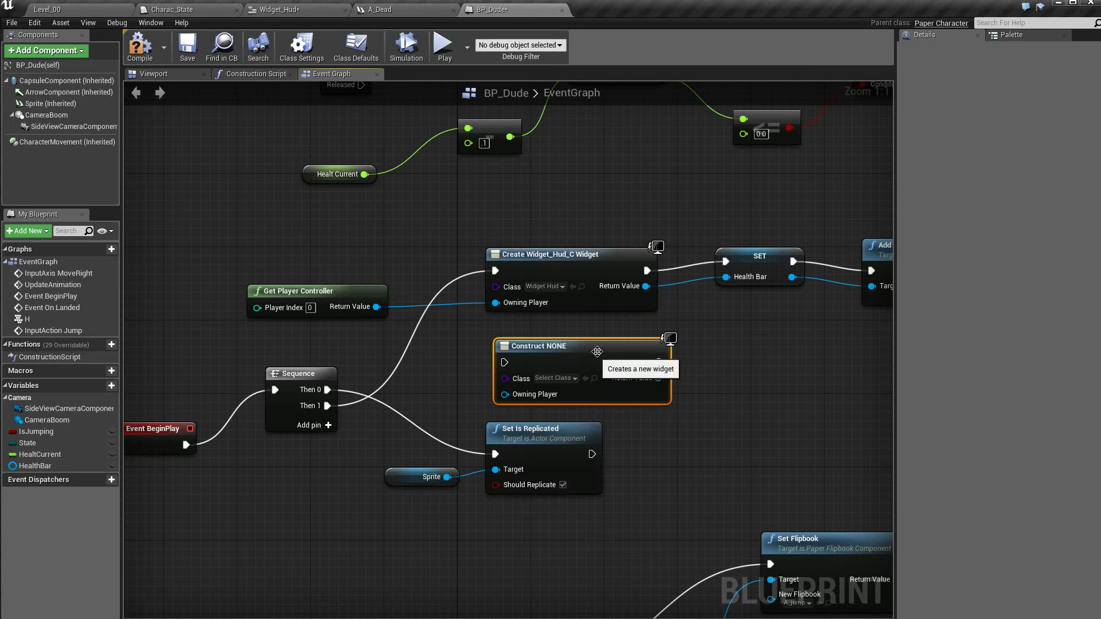
left_click(571, 382)
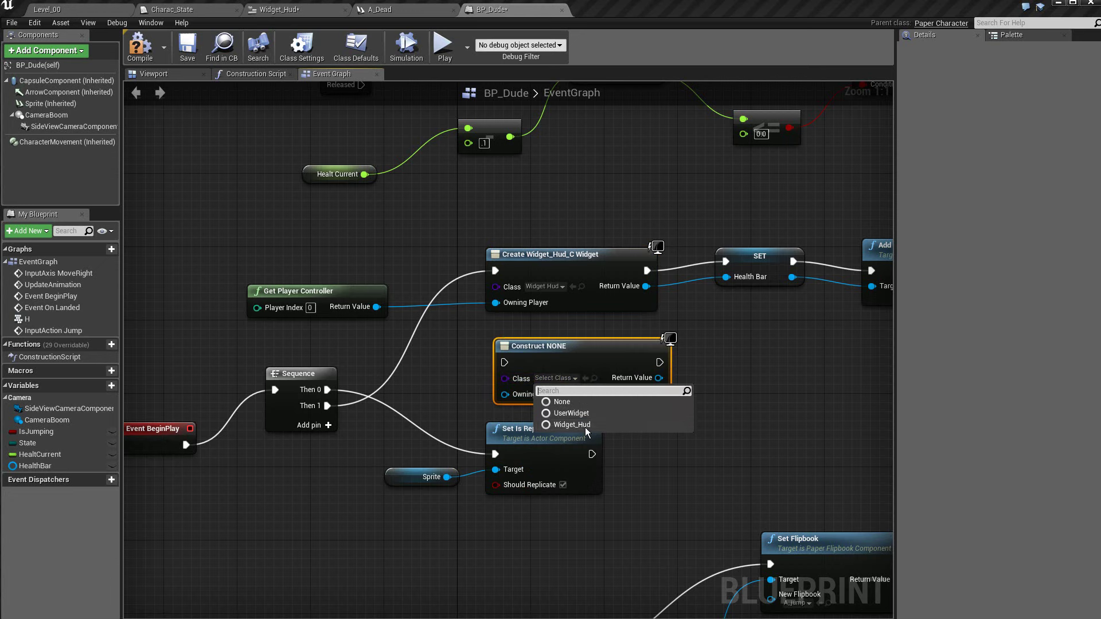
left_click(585, 425)
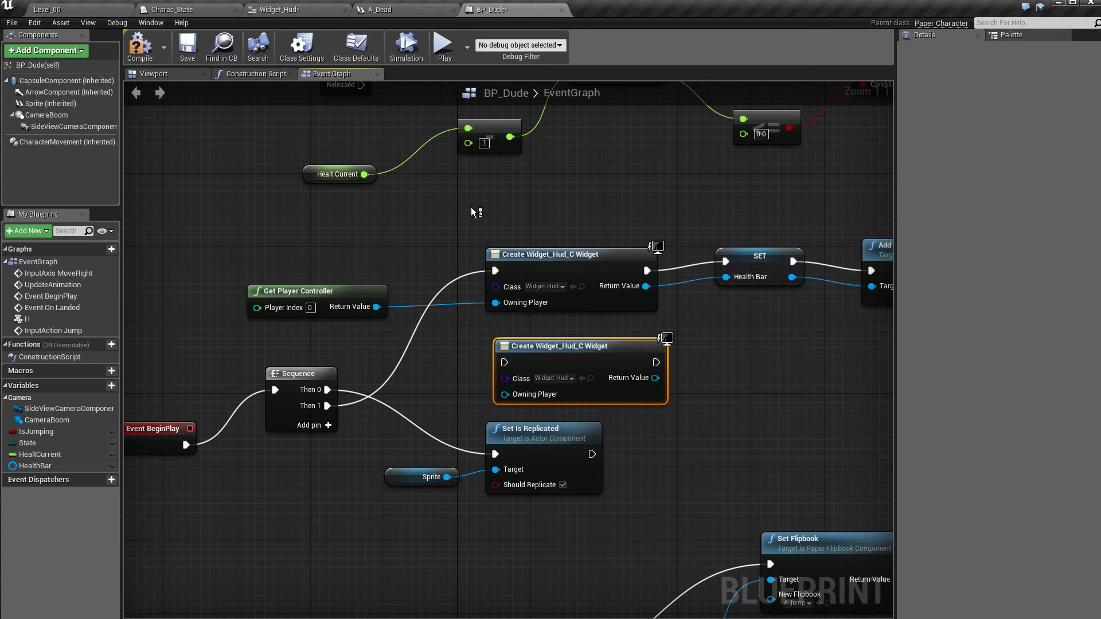
left_click(294, 12)
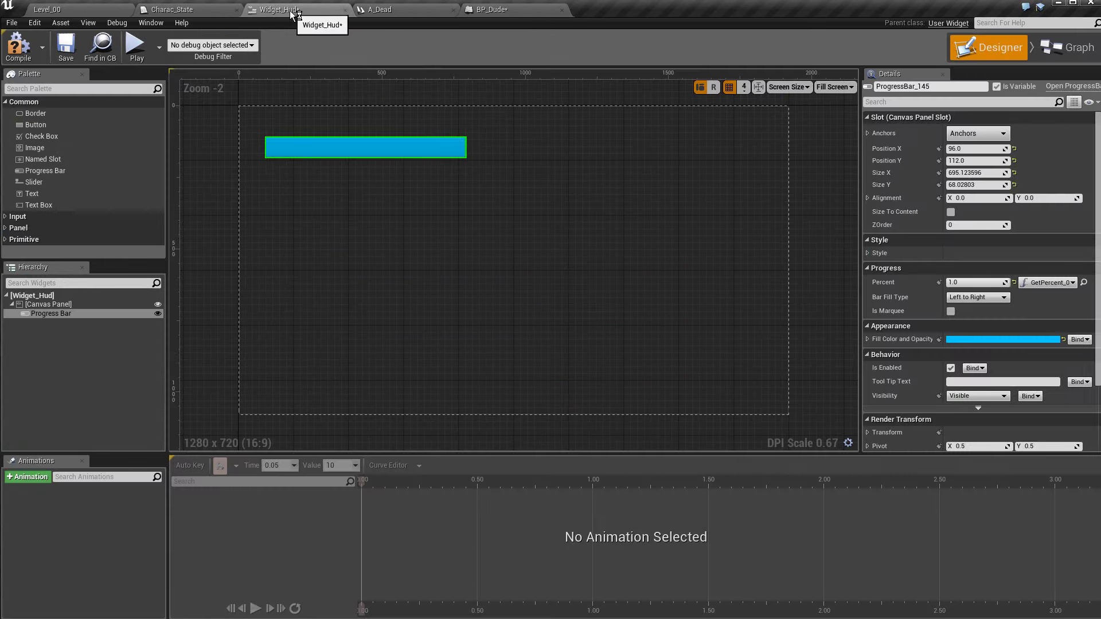
left_click(517, 10)
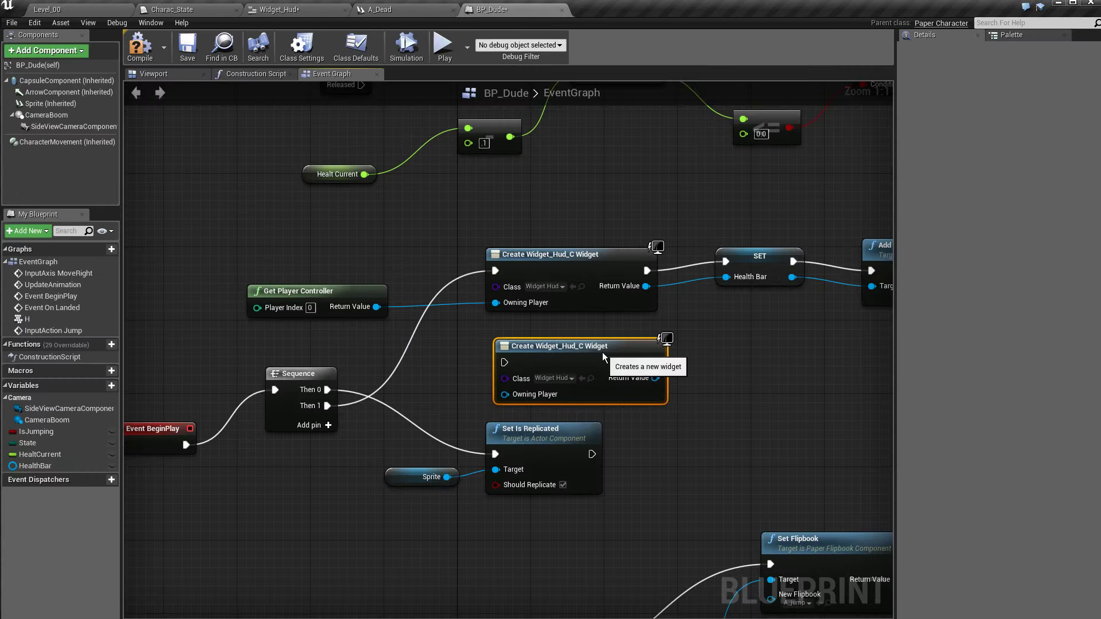
- Delete the duplicate Create Widget node and inspect the SET Health Bar node
key("Delete")
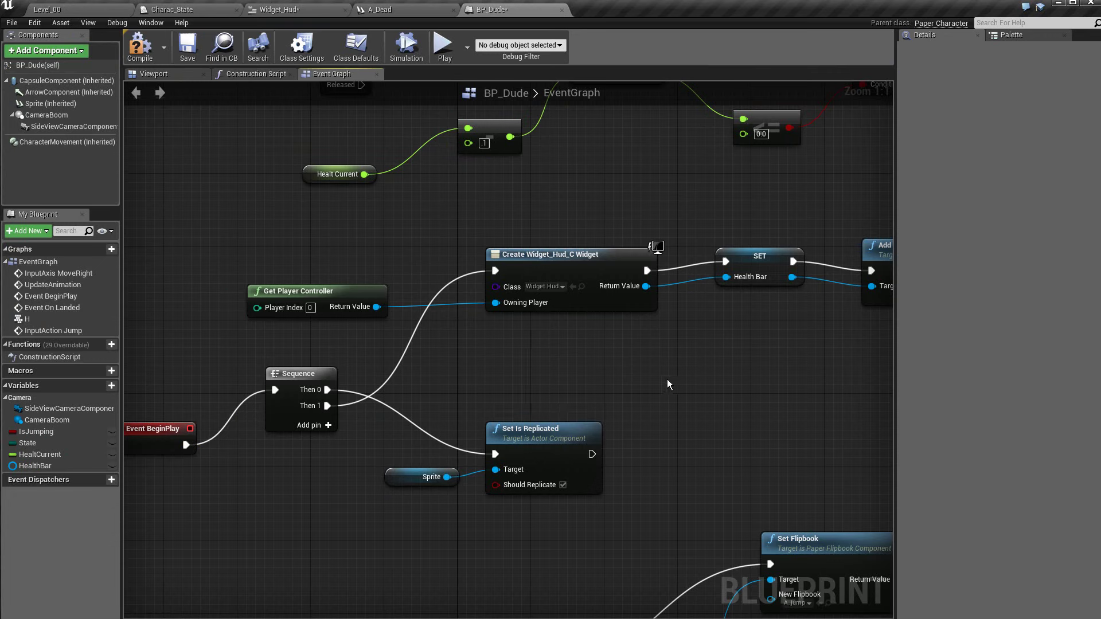
left_click(749, 263)
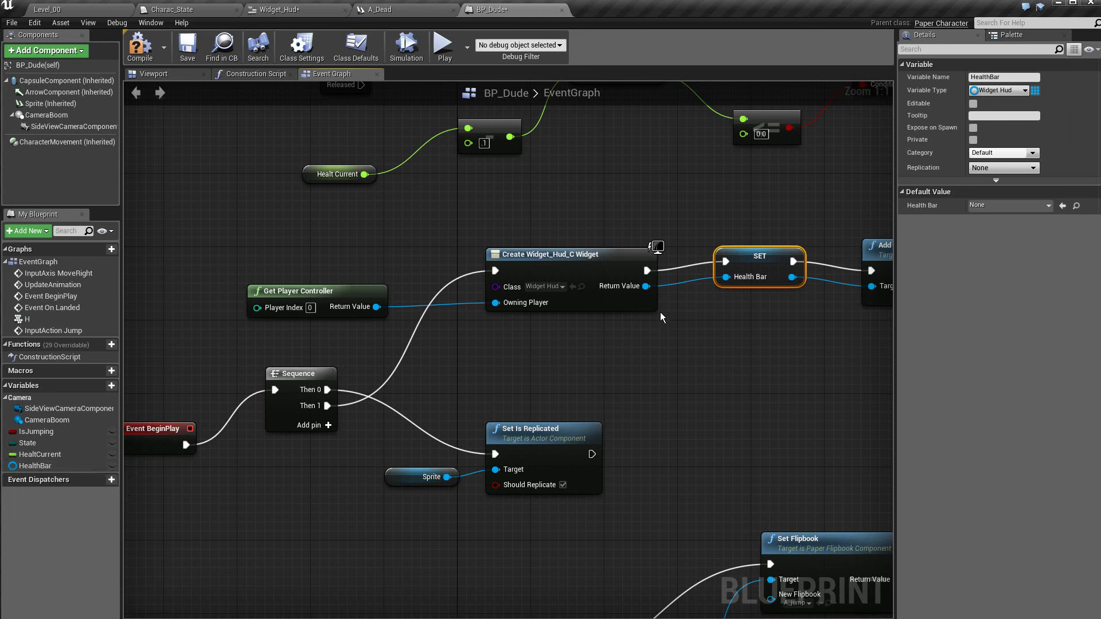
left_click_drag(646, 270, 682, 356)
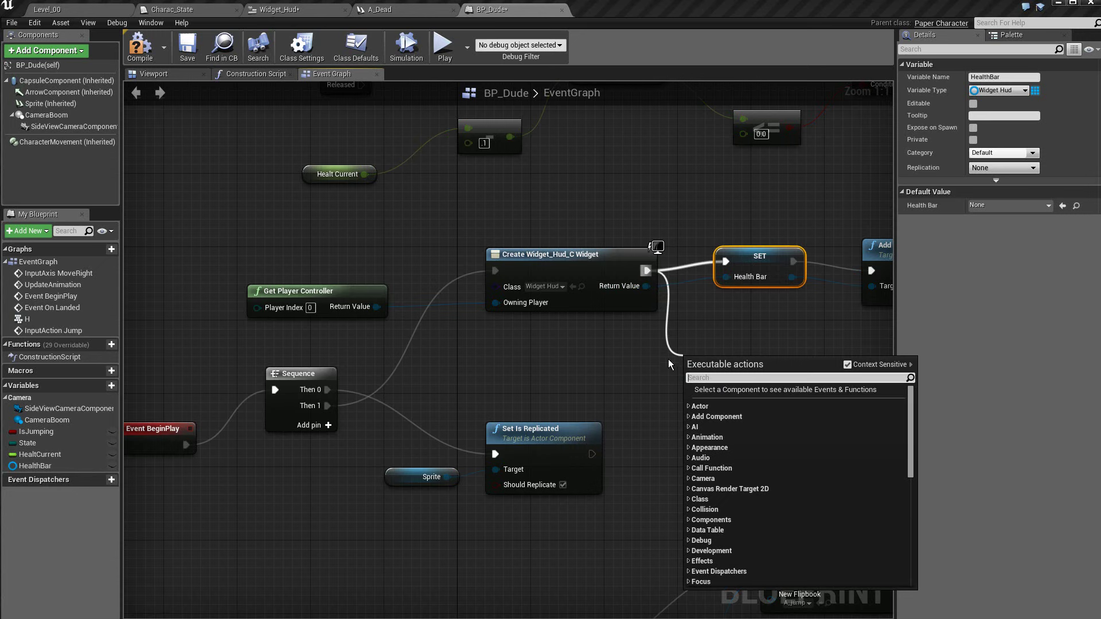
left_click(634, 380)
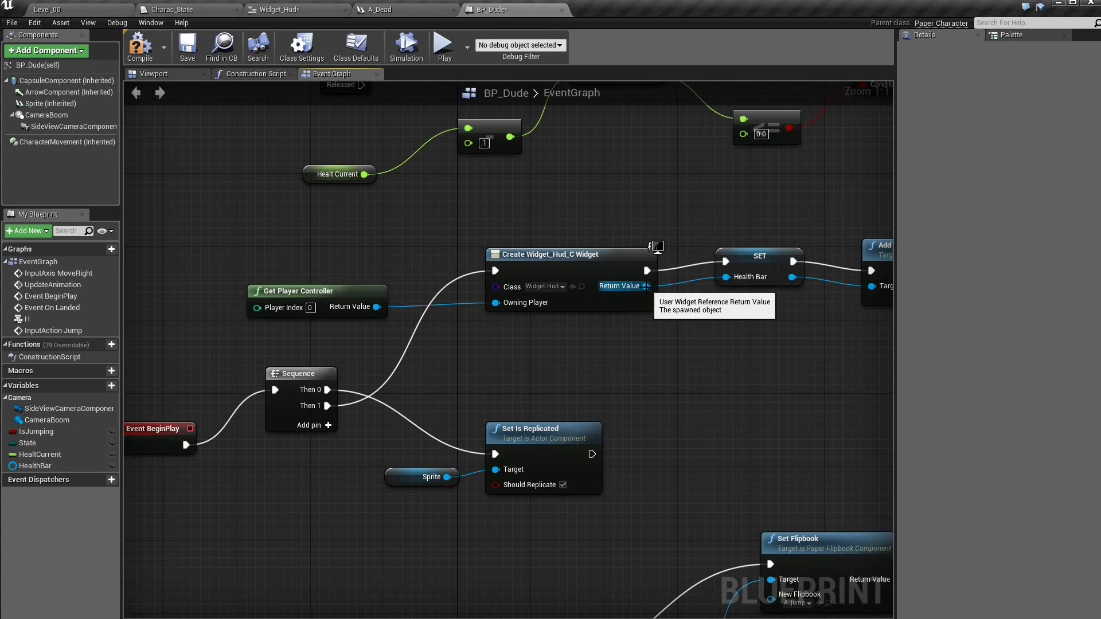
- Promote the widget Return Value to a new NewVar variable, then delete the SET NewVar node
left_click_drag(647, 286, 688, 356)
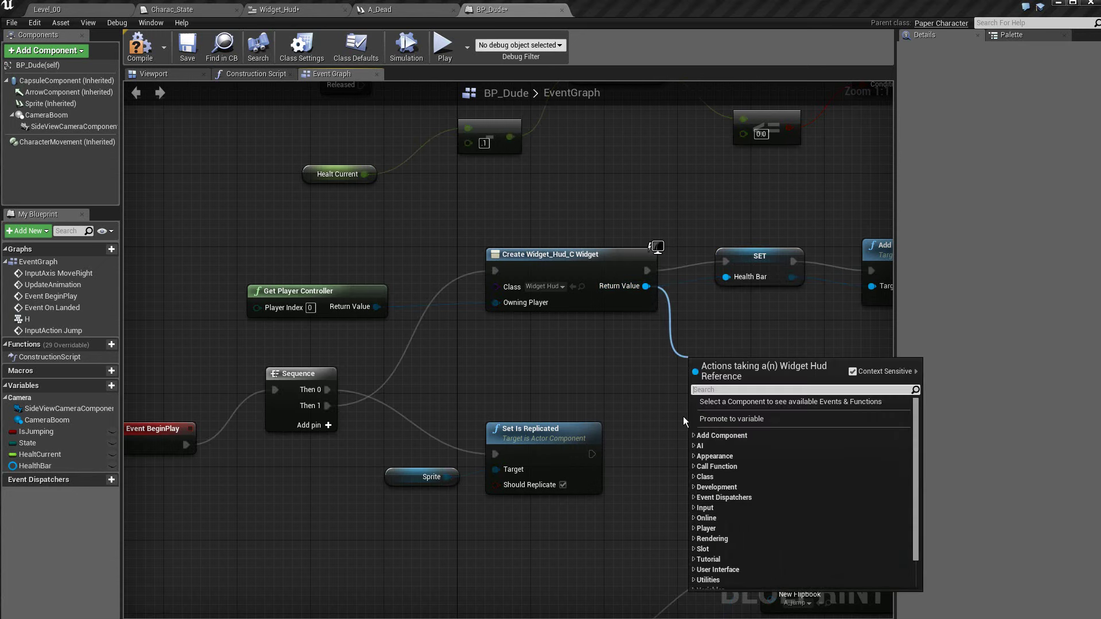
left_click(718, 418)
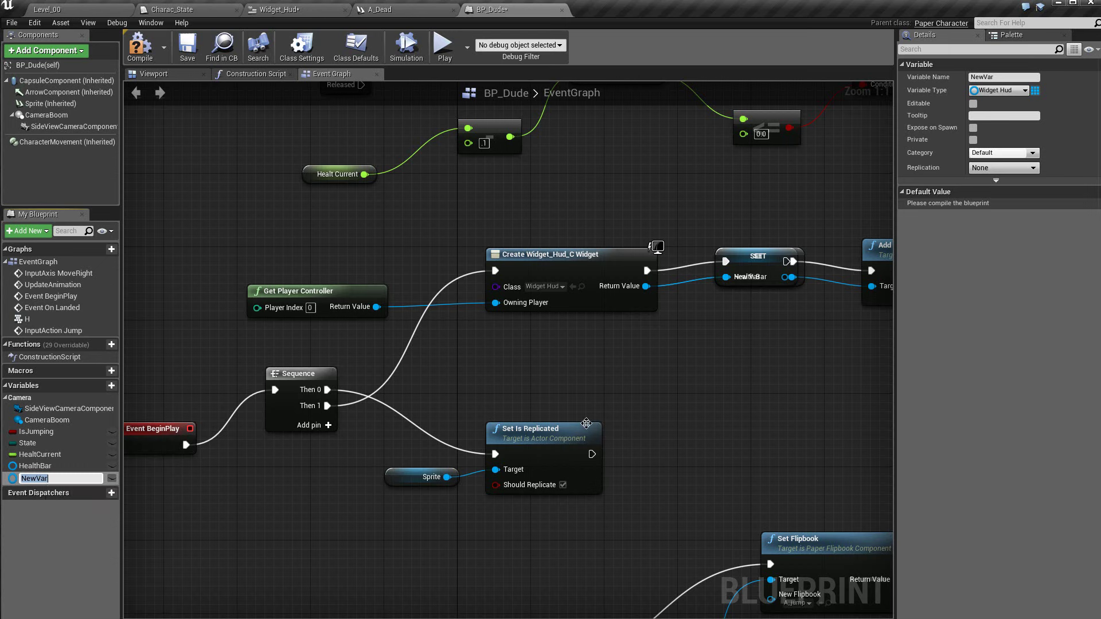
left_click_drag(769, 261, 763, 325)
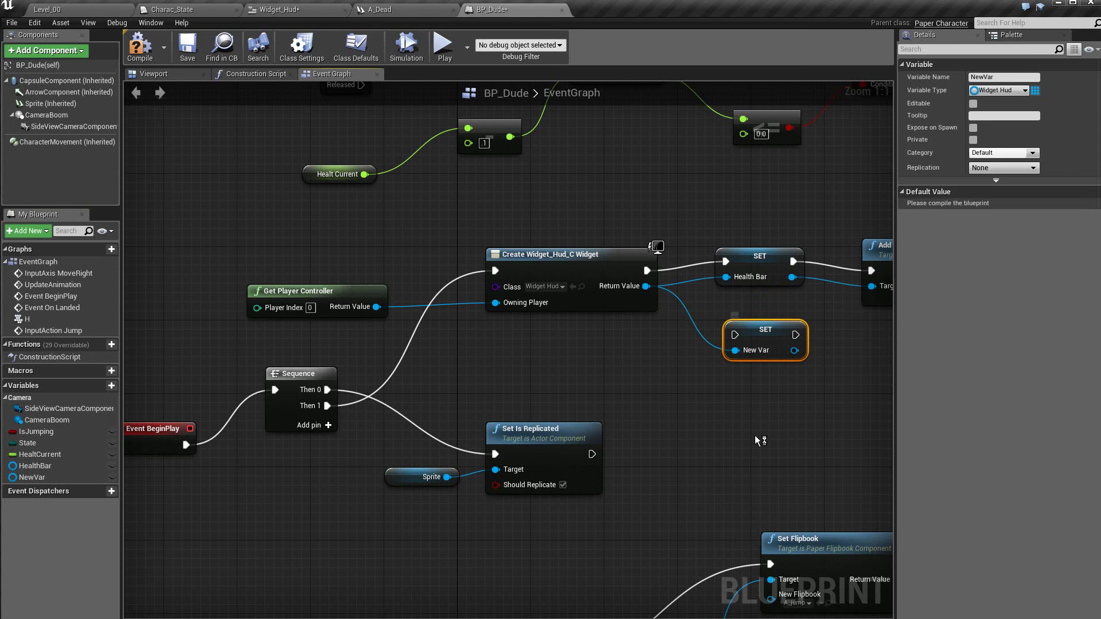
key("Delete")
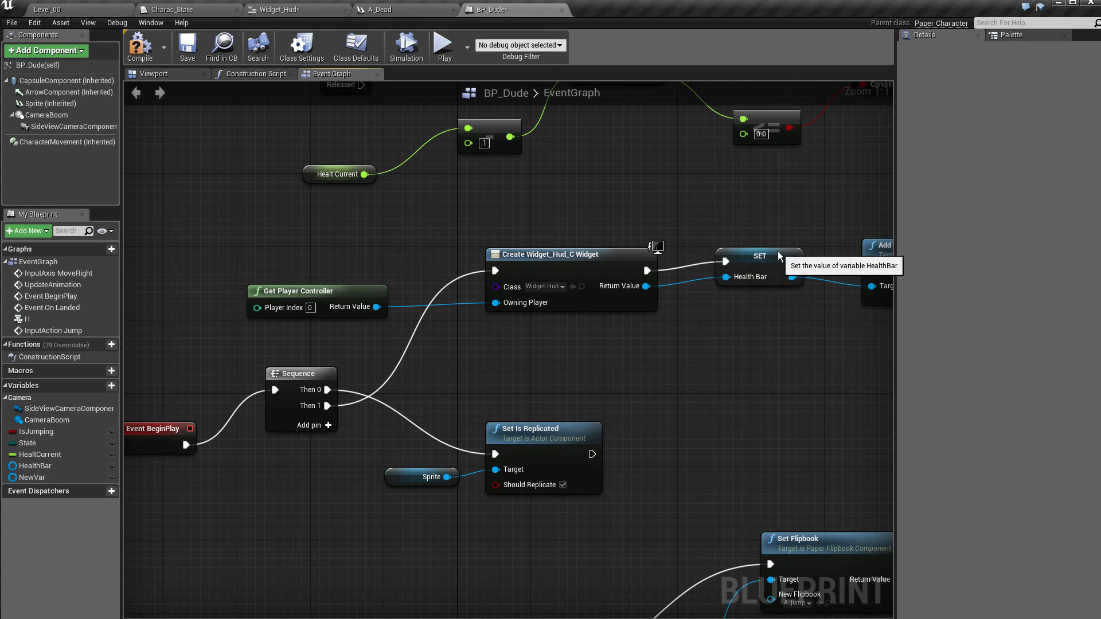
left_click(778, 256)
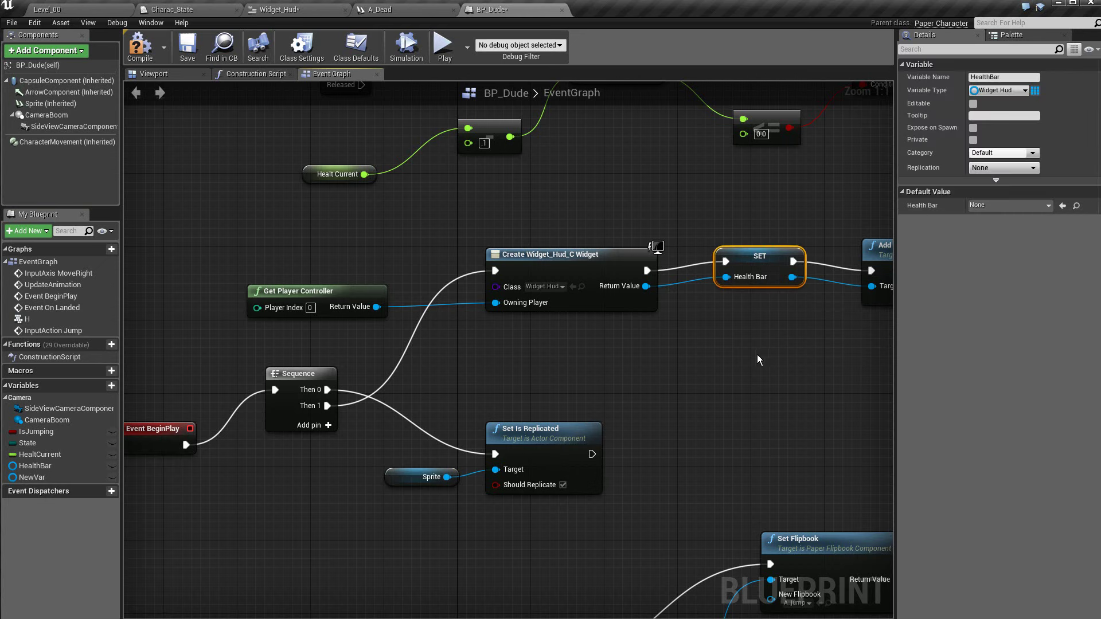
right_click_drag(738, 388, 587, 401)
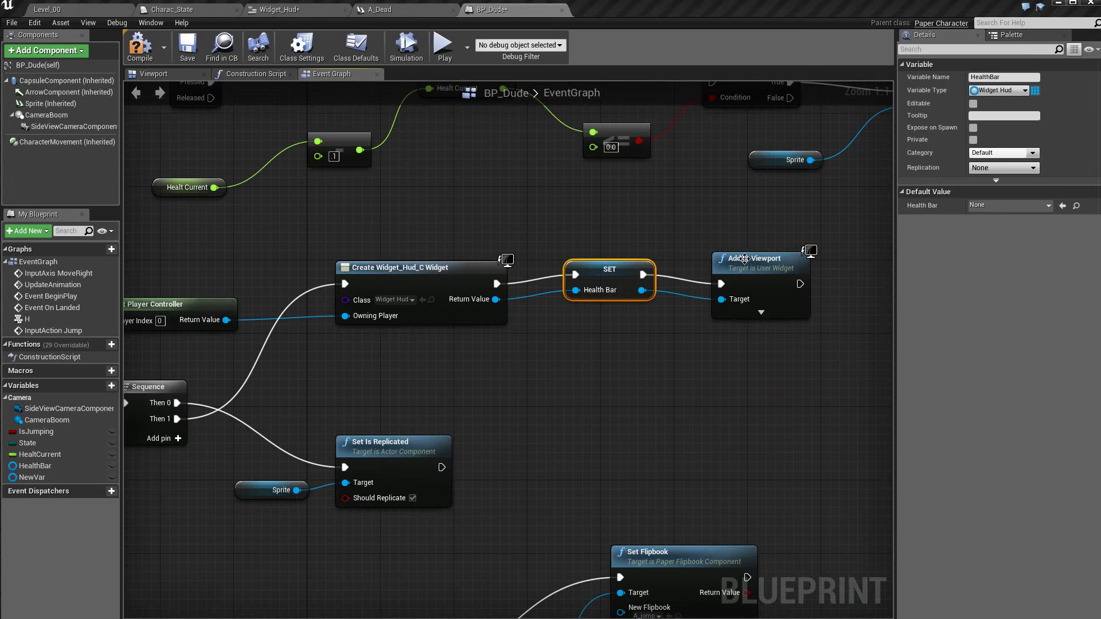
left_click(774, 261)
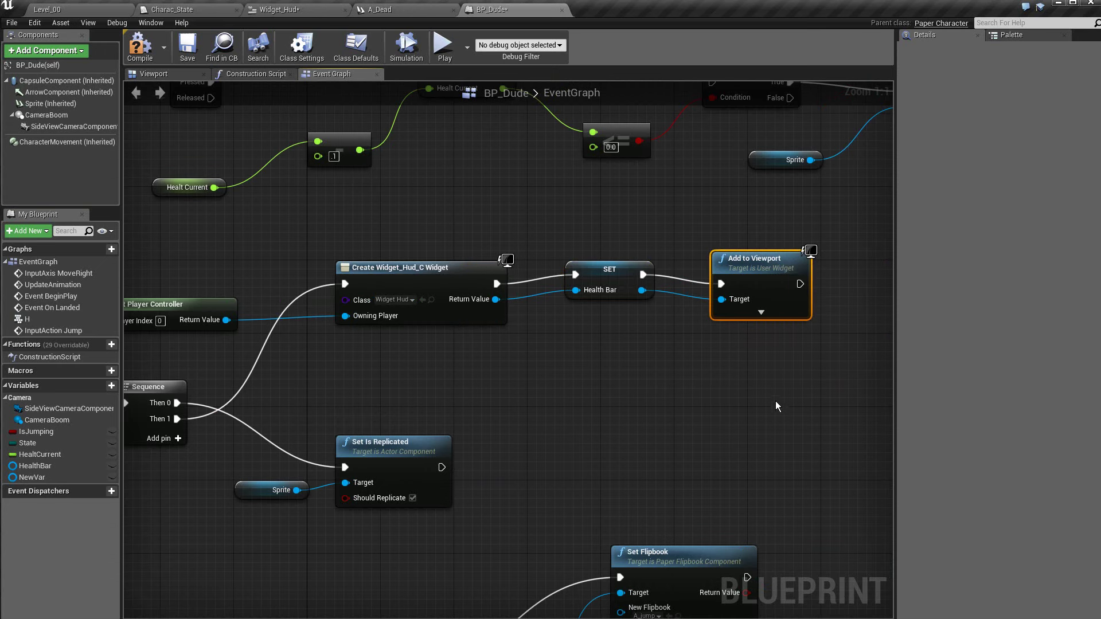
left_click(608, 369)
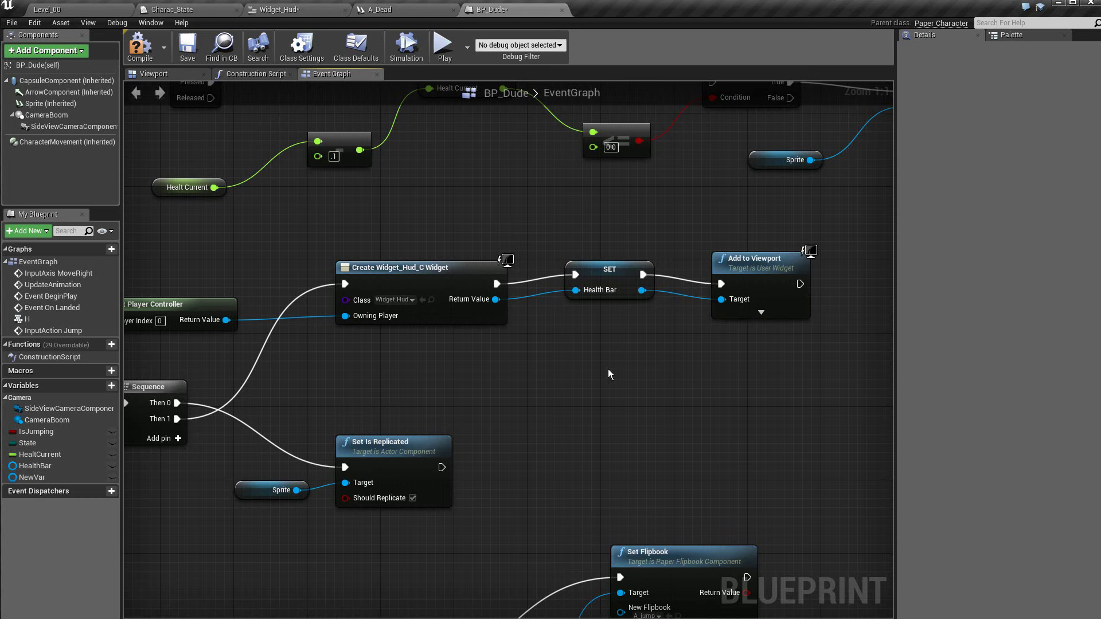
right_click_drag(496, 359, 634, 355)
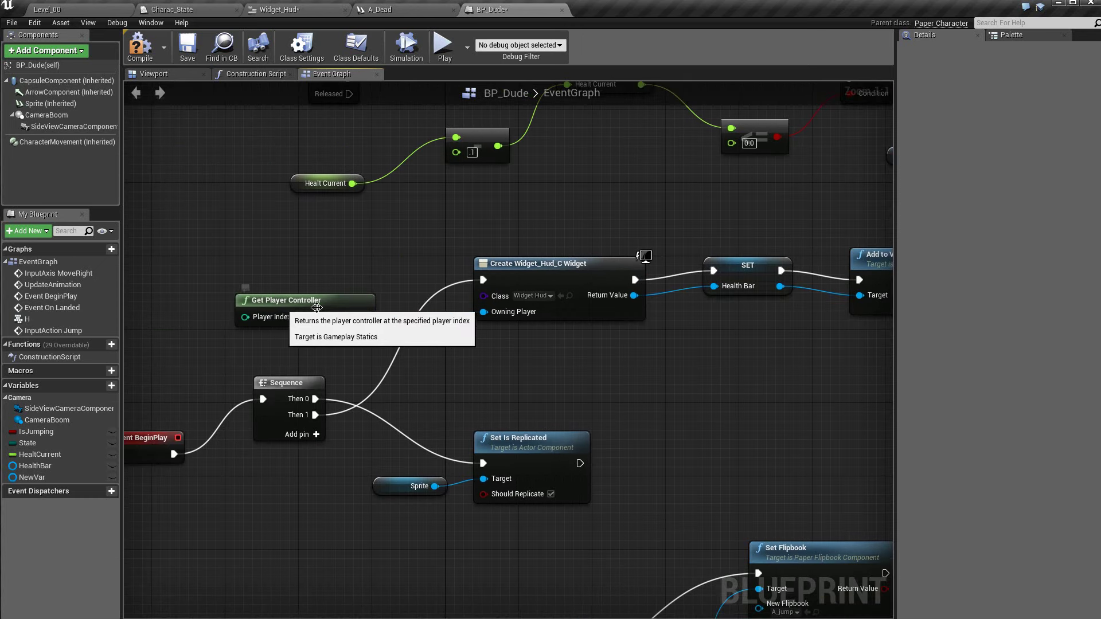
right_click_drag(734, 362, 664, 402)
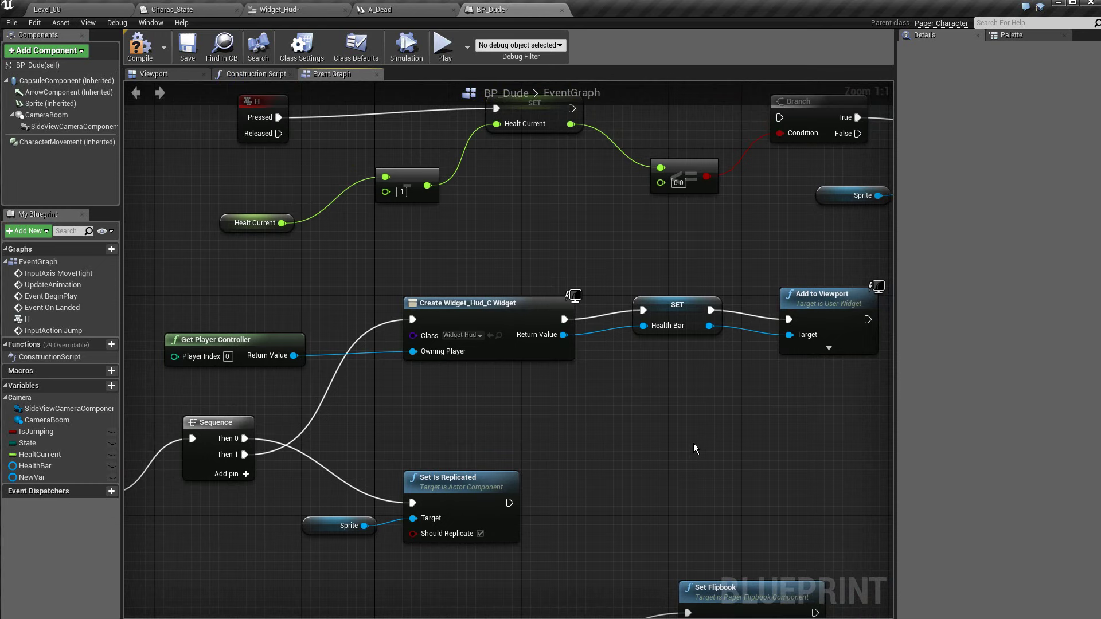
mouse_move(693, 442)
right_mouse_down()
mouse_move(678, 468)
mouse_move(599, 518)
right_mouse_up()
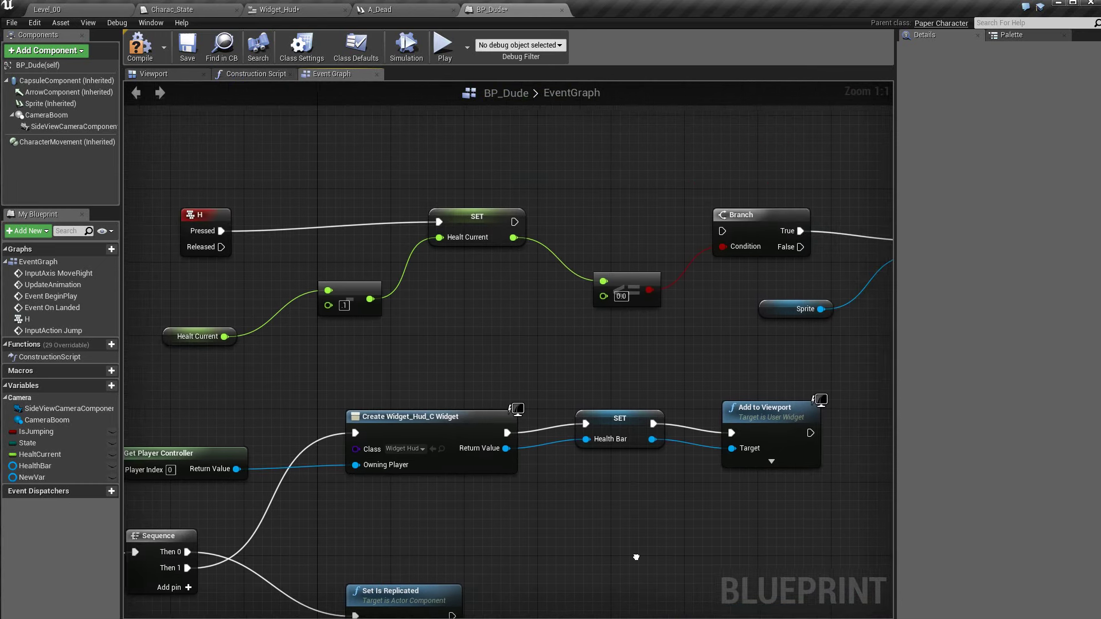
right_click_drag(492, 339, 530, 355)
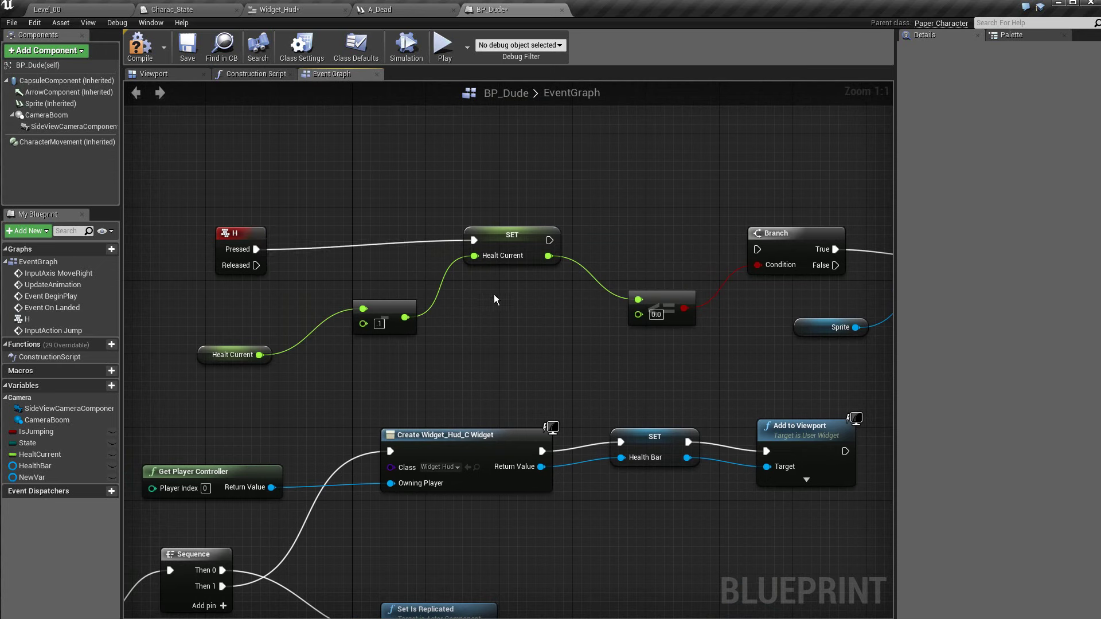
left_click(522, 243)
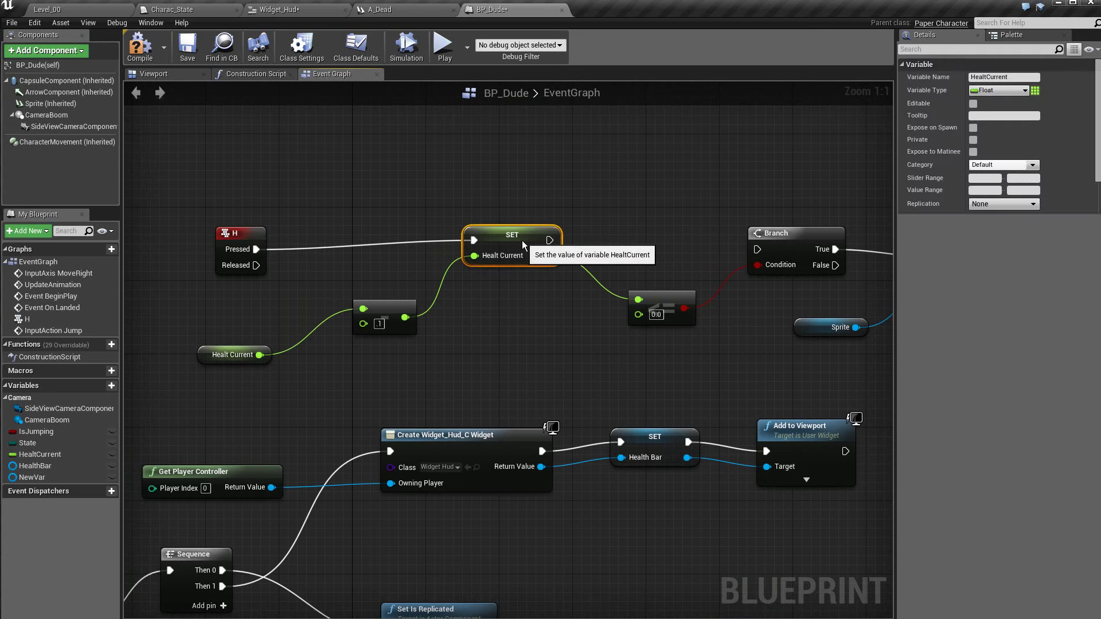
left_click(81, 452)
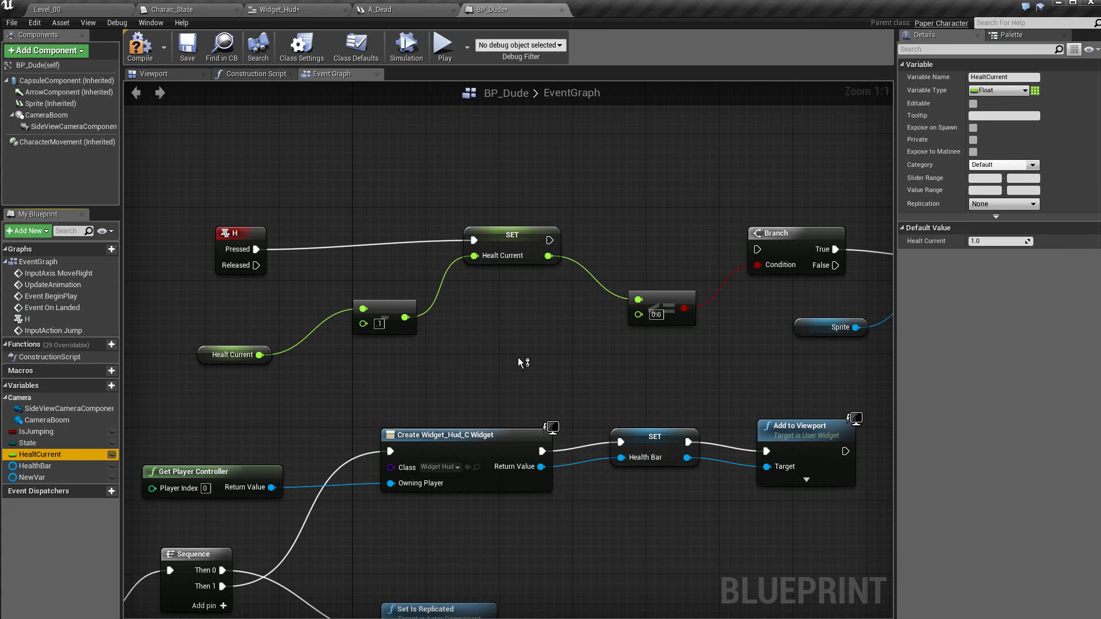
right_click_drag(598, 367, 462, 370)
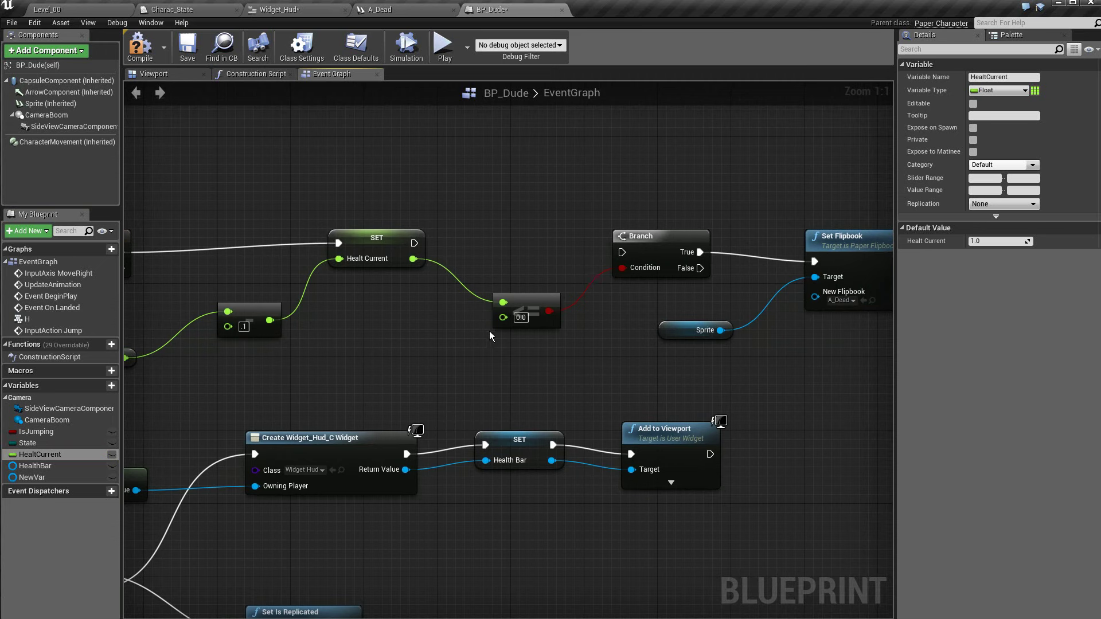
right_click_drag(576, 391, 425, 409)
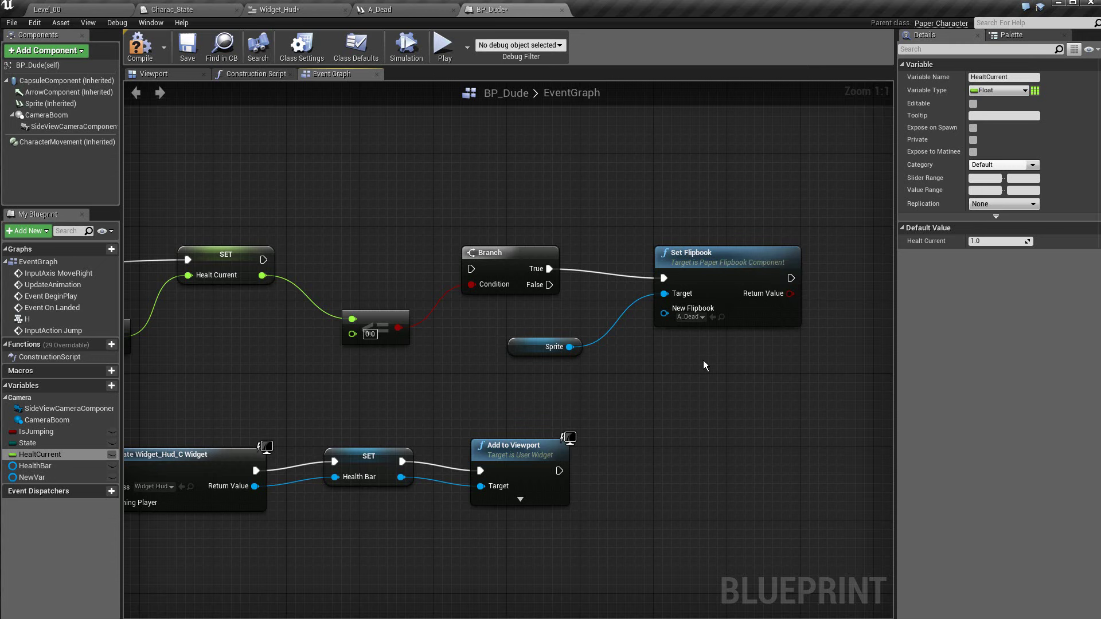
left_click(694, 318)
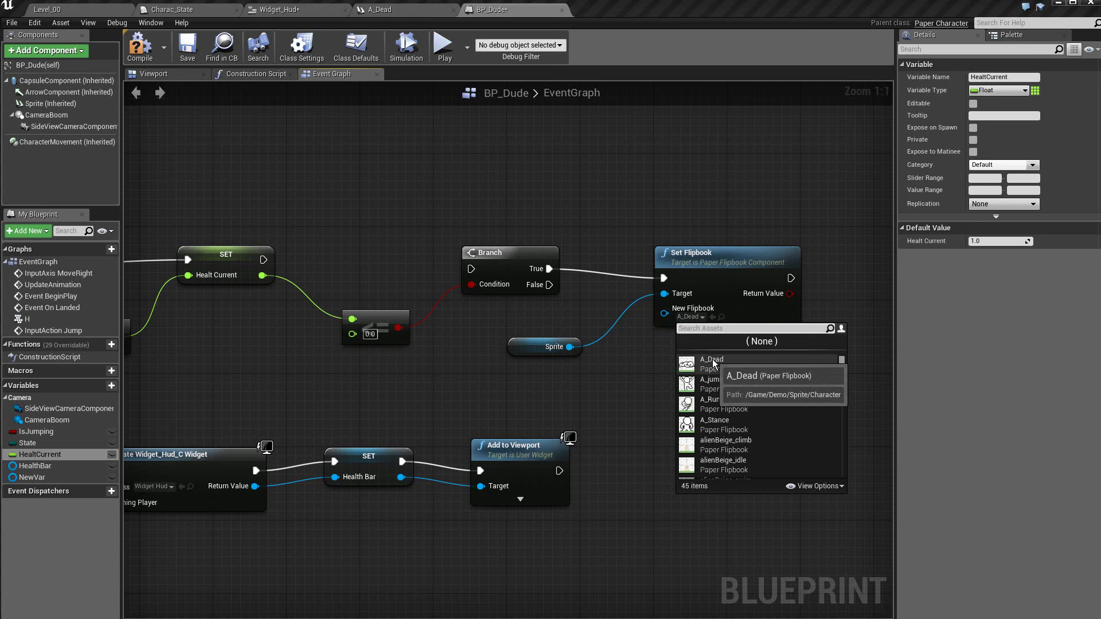
left_click(637, 378)
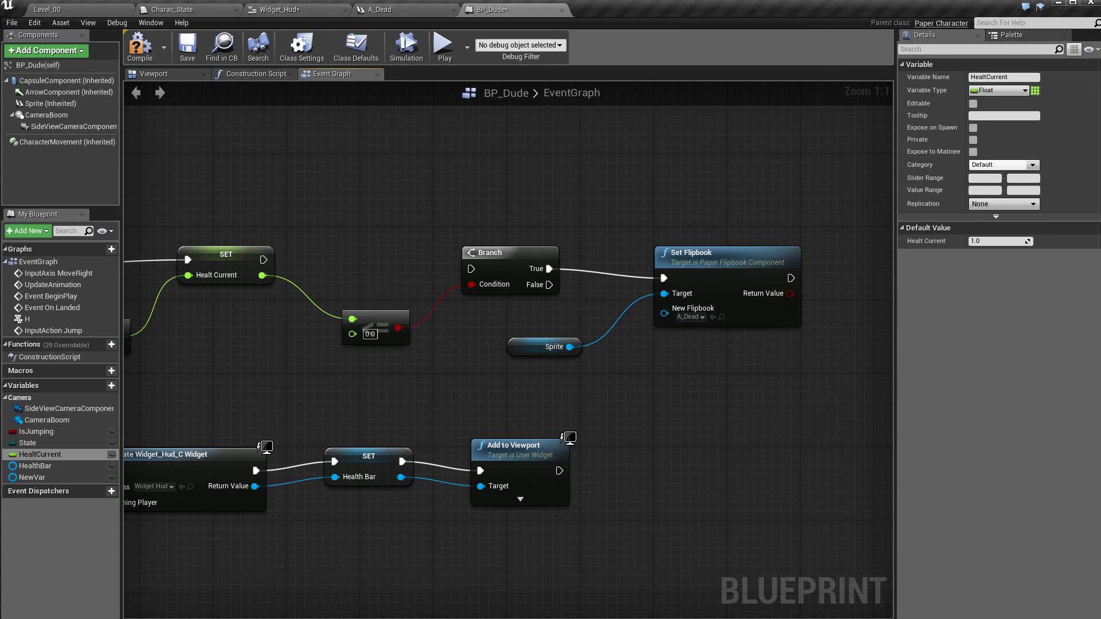
scroll(497, 493, "down", 1)
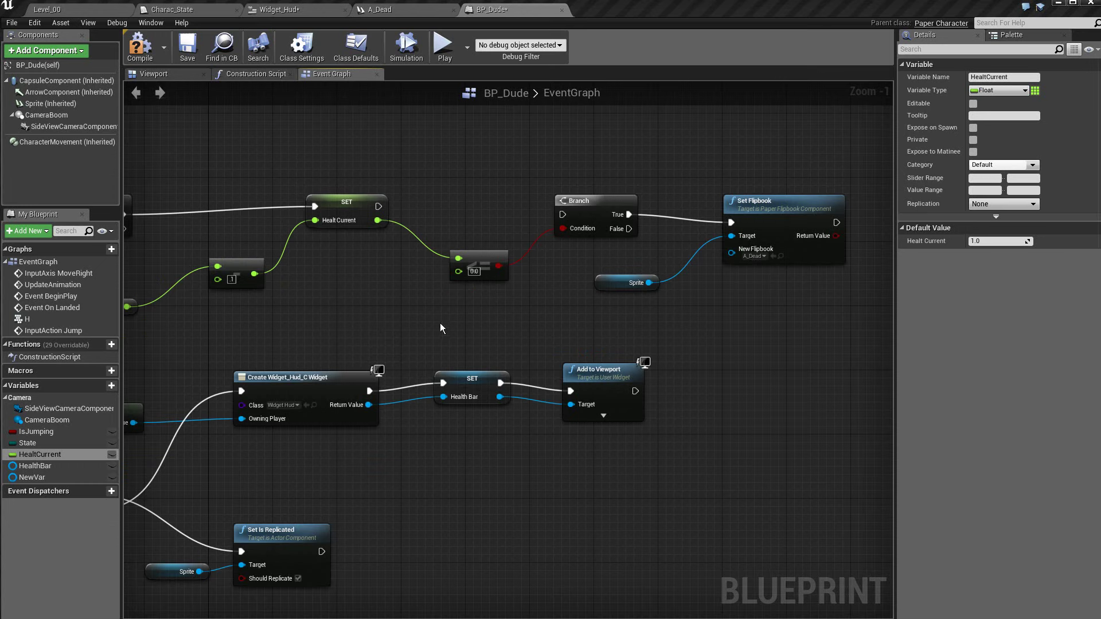
right_click_drag(437, 552, 302, 299)
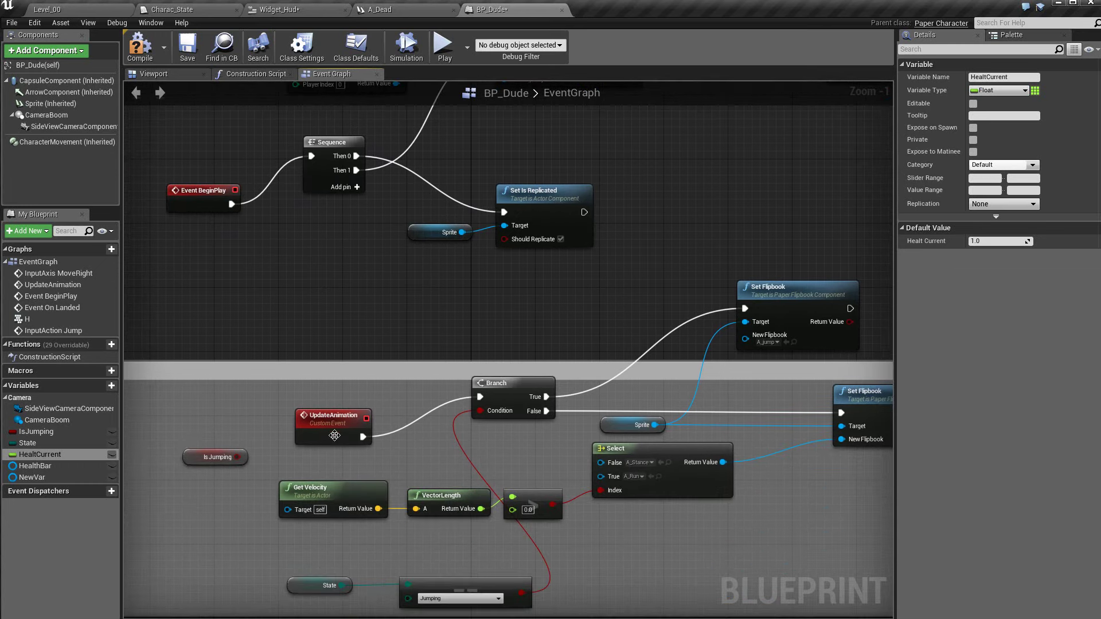
mouse_move(339, 415)
left_mouse_down()
mouse_move(296, 392)
mouse_move(367, 335)
left_mouse_up()
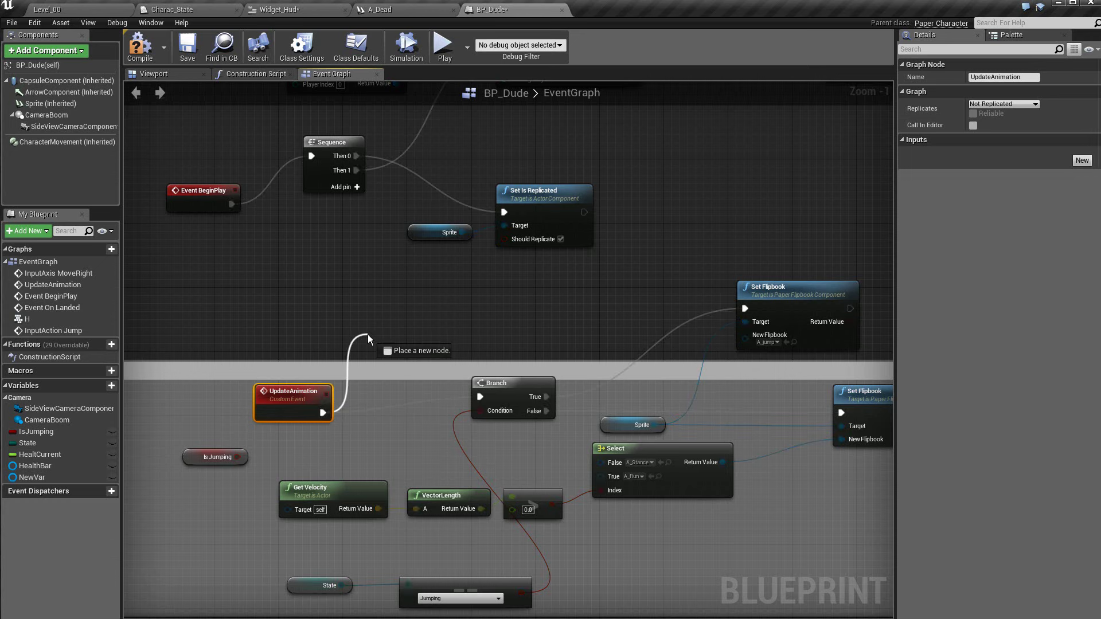
type("seq")
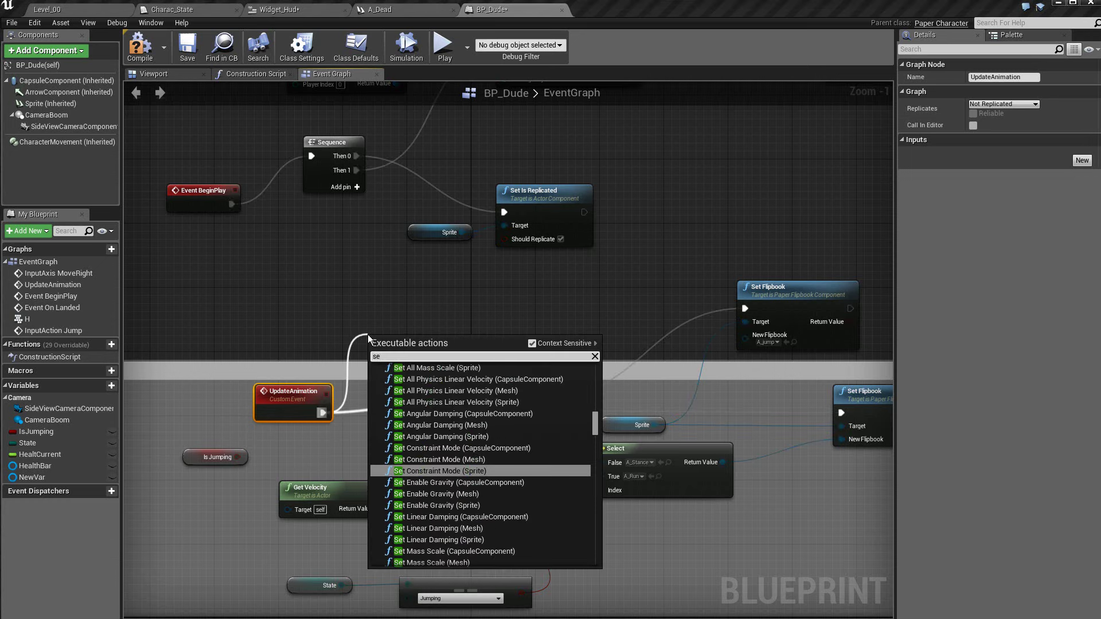
left_click(418, 445)
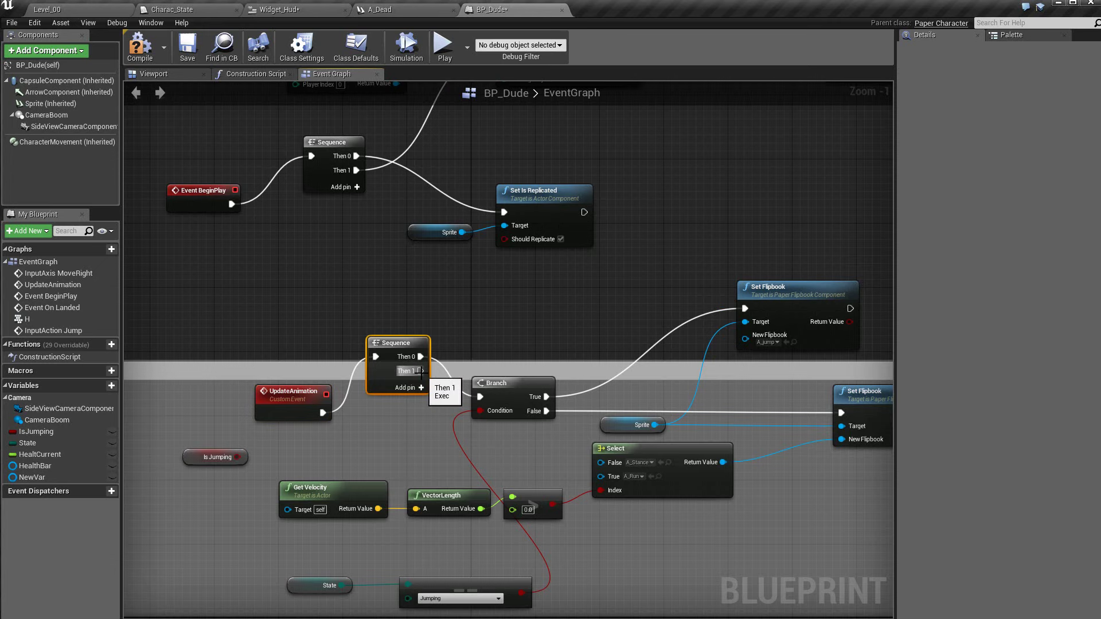
mouse_move(420, 371)
left_mouse_down()
mouse_move(806, 86)
mouse_move(745, 153)
mouse_move(822, 180)
left_mouse_up()
right_click_drag(689, 311, 530, 293)
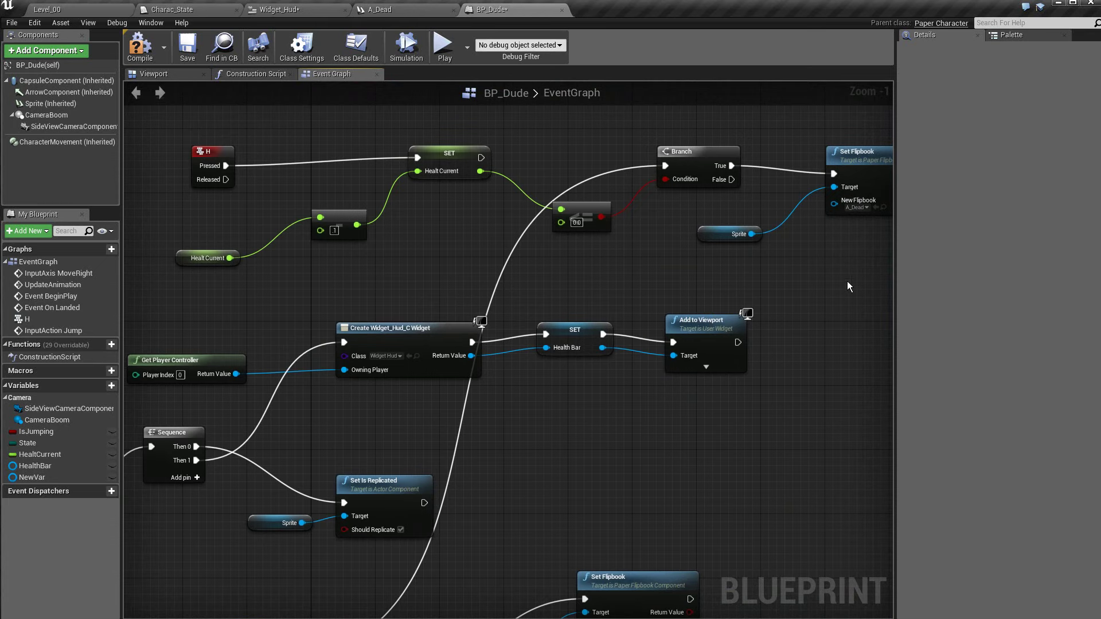
right_click_drag(847, 281, 758, 296)
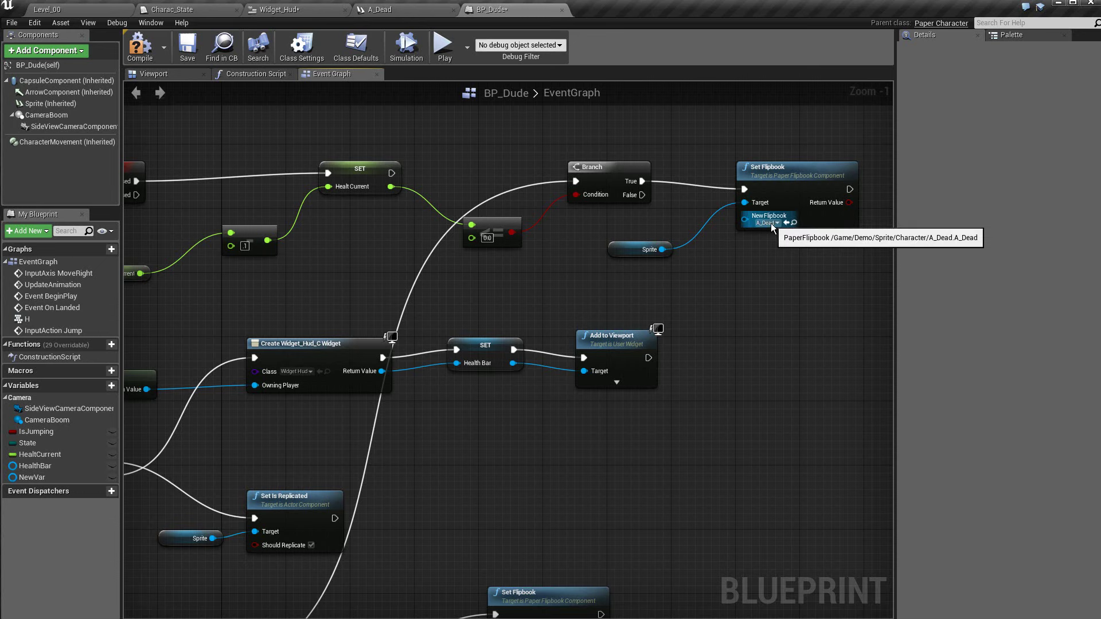
right_click_drag(796, 333, 803, 377)
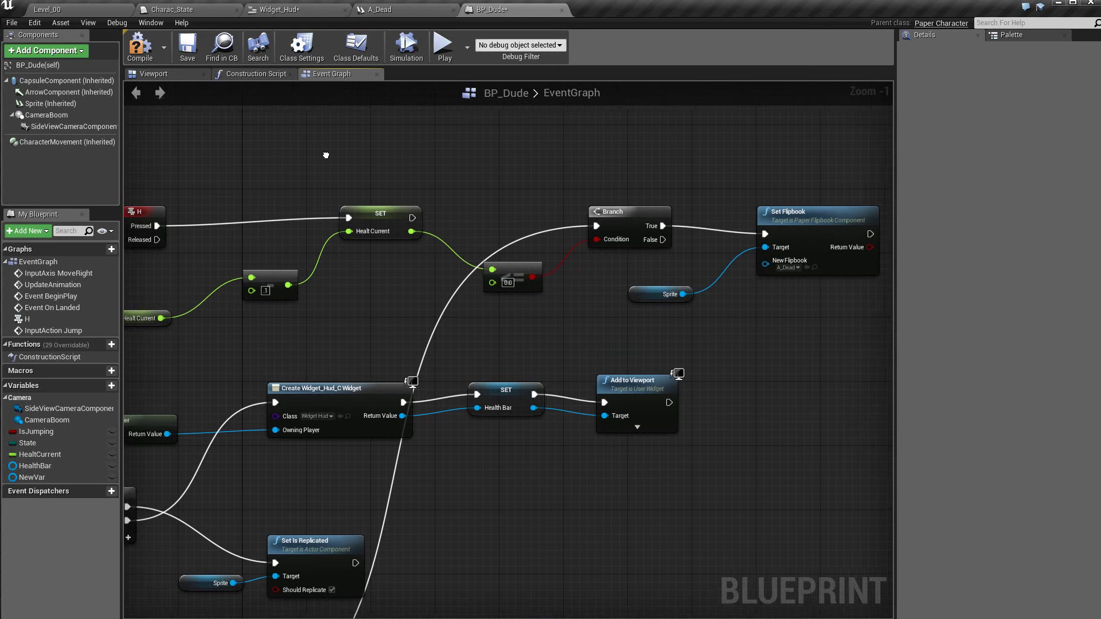
right_click_drag(325, 153, 401, 155)
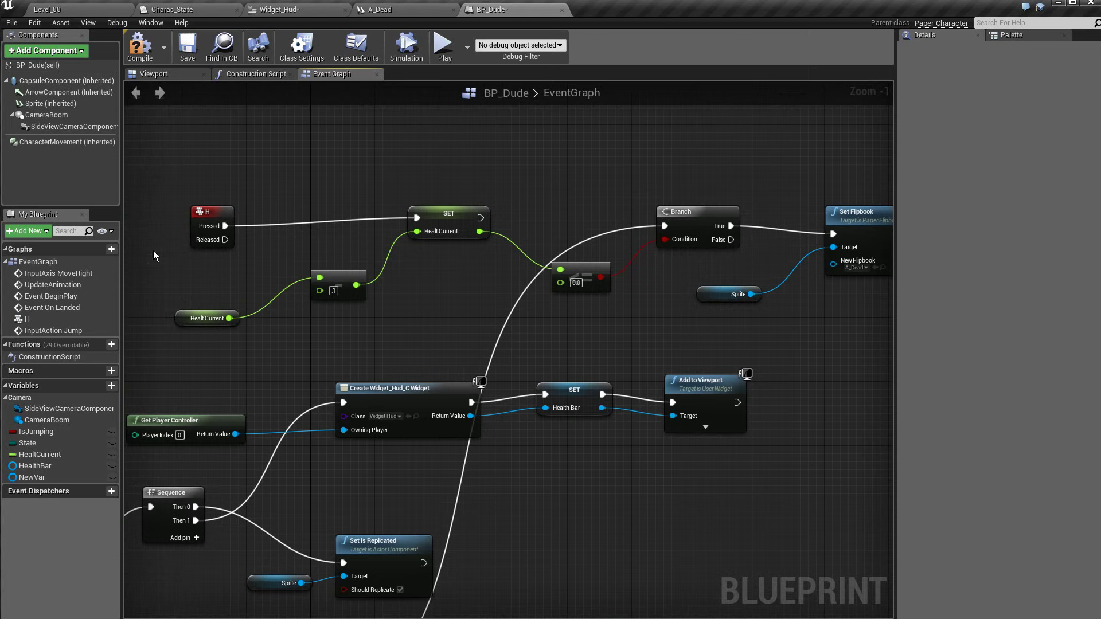
- In Widget_Hud, view the GetPercent_0 Percent binding returning Healt Current, then return to Level_00
left_click(309, 12)
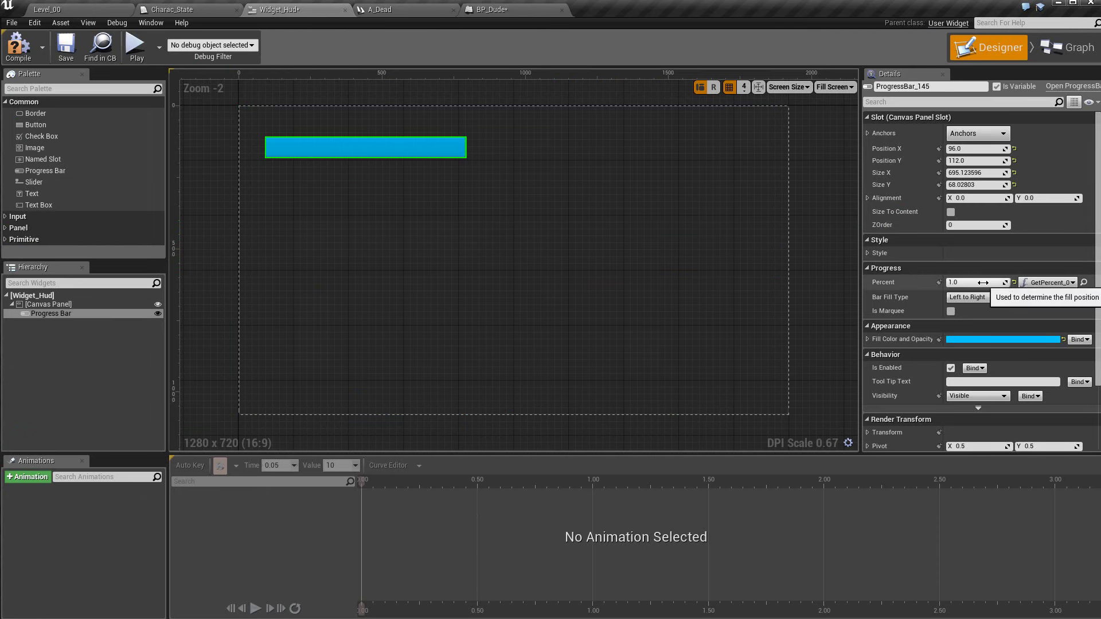
left_click(1071, 283)
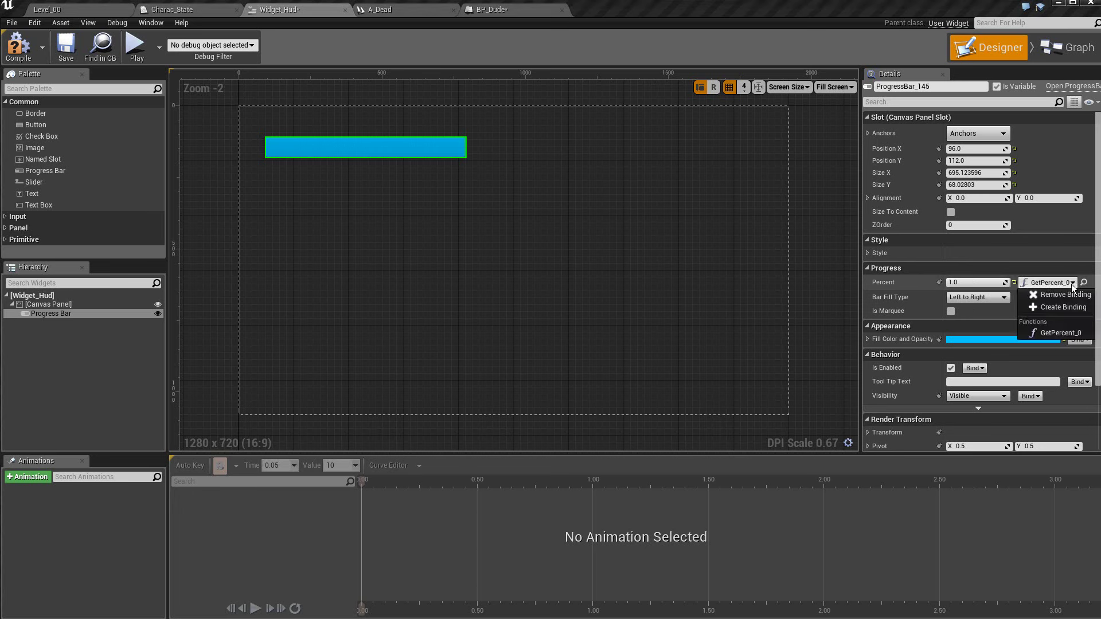
left_click(719, 308)
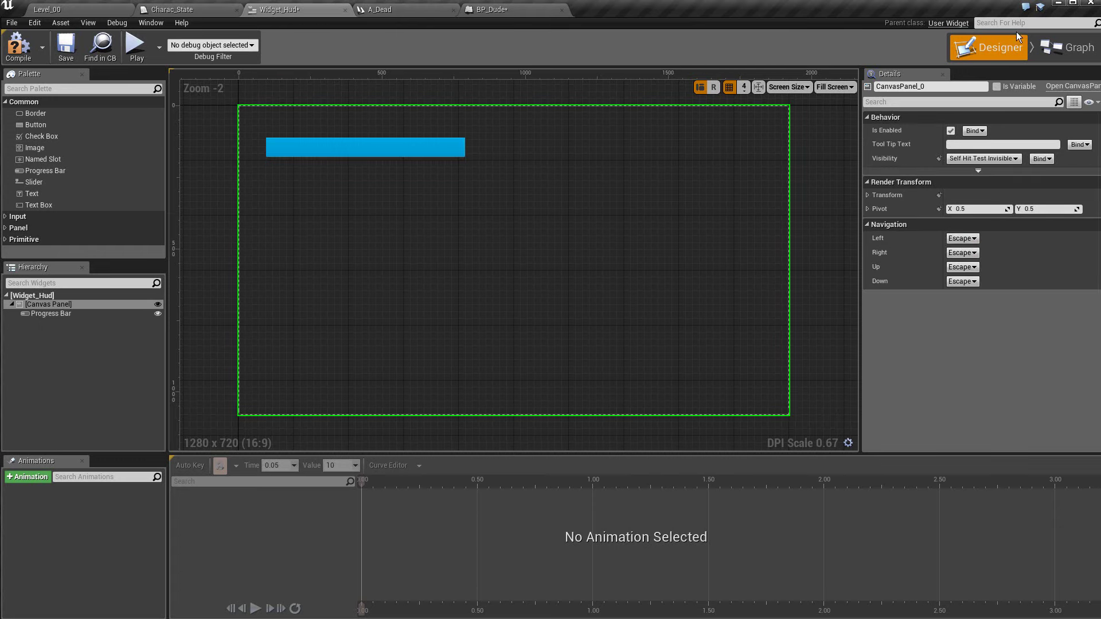
left_click(1077, 49)
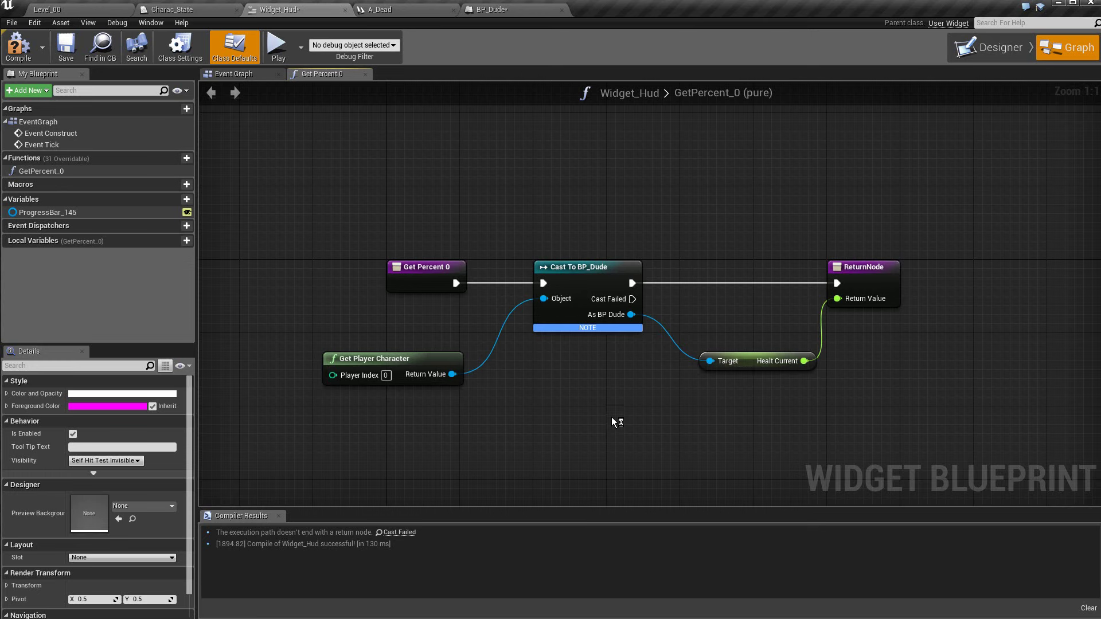
right_click_drag(614, 420, 514, 408)
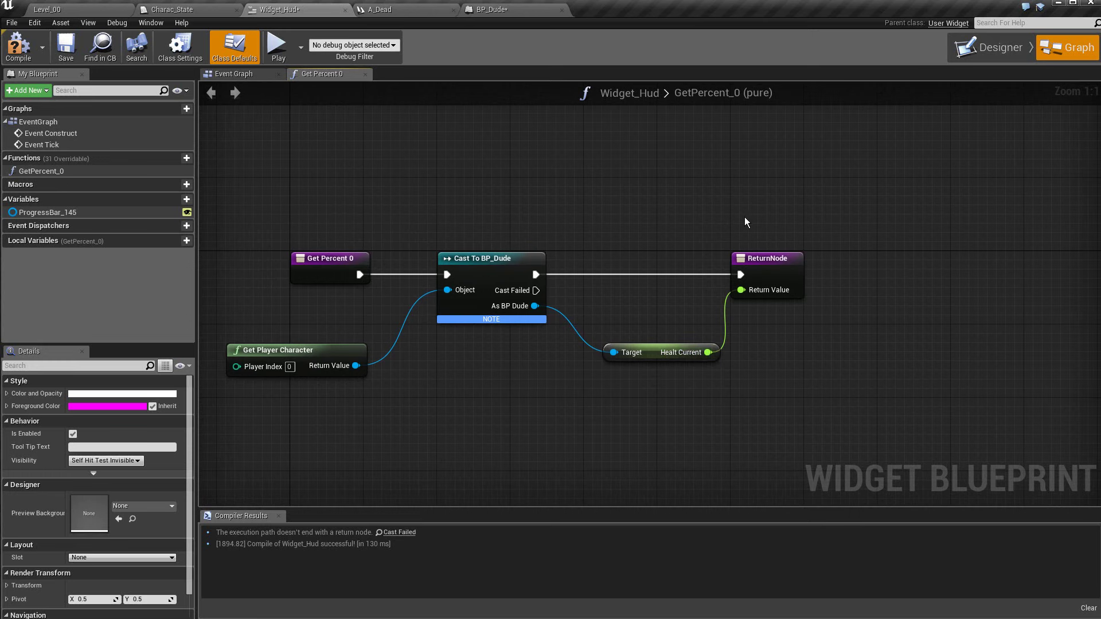
right_click_drag(528, 216, 616, 258)
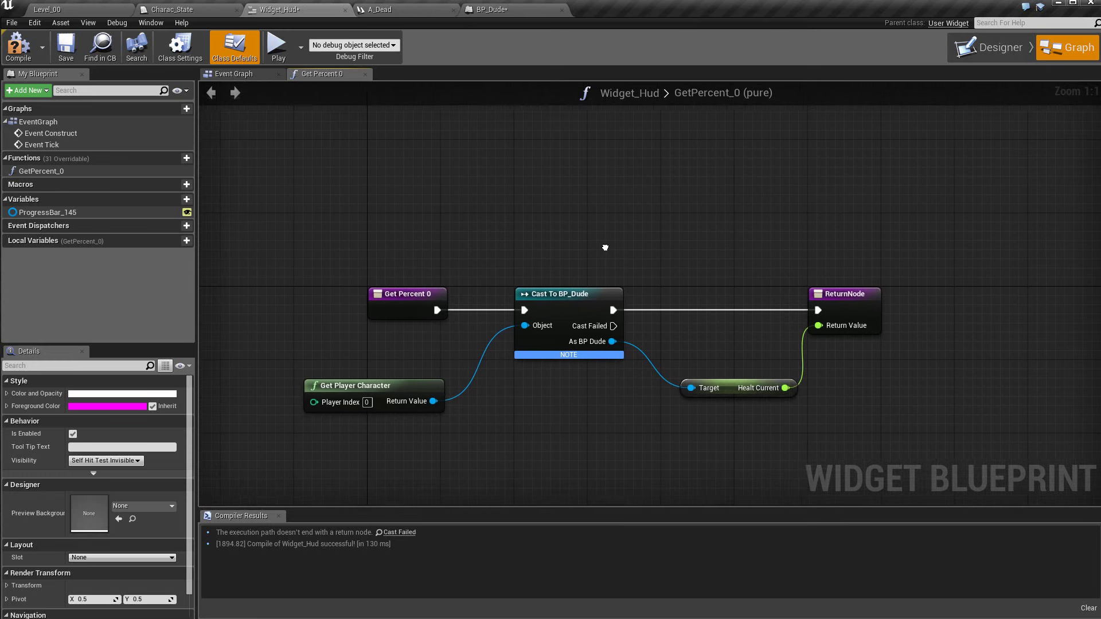
left_click(115, 45)
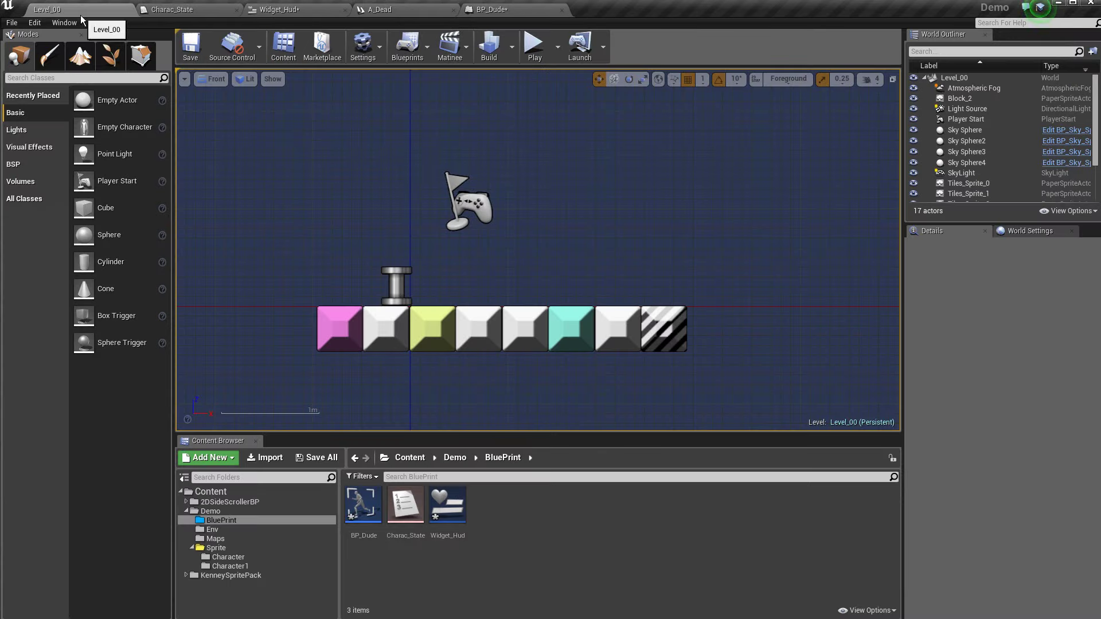
- Run a play test of the level until the health bar empties, then stop it
left_click(542, 55)
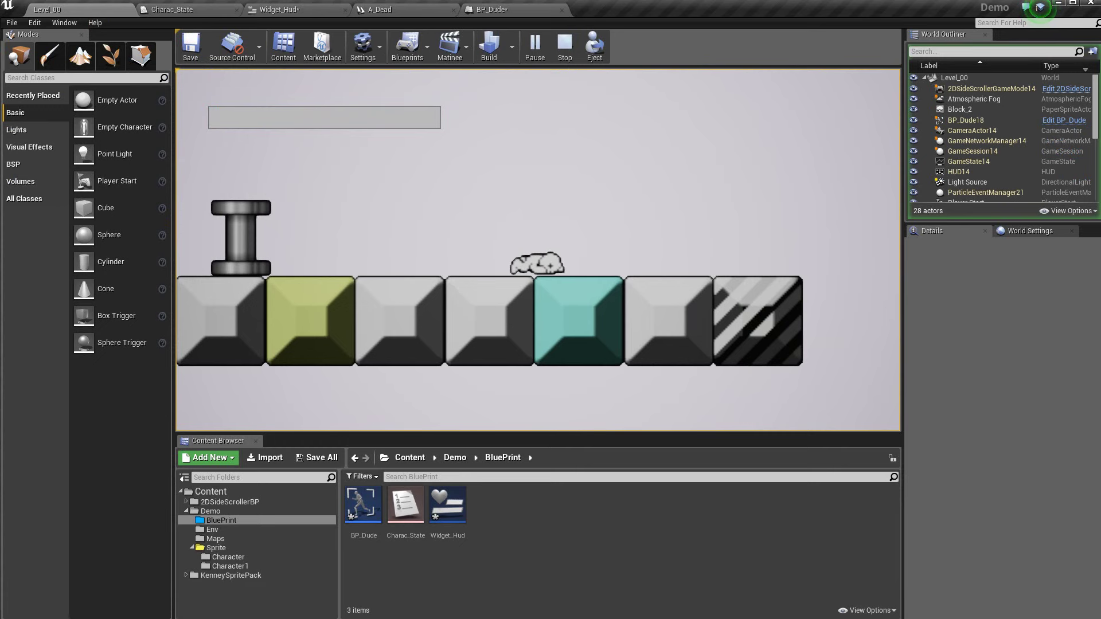
key("Escape")
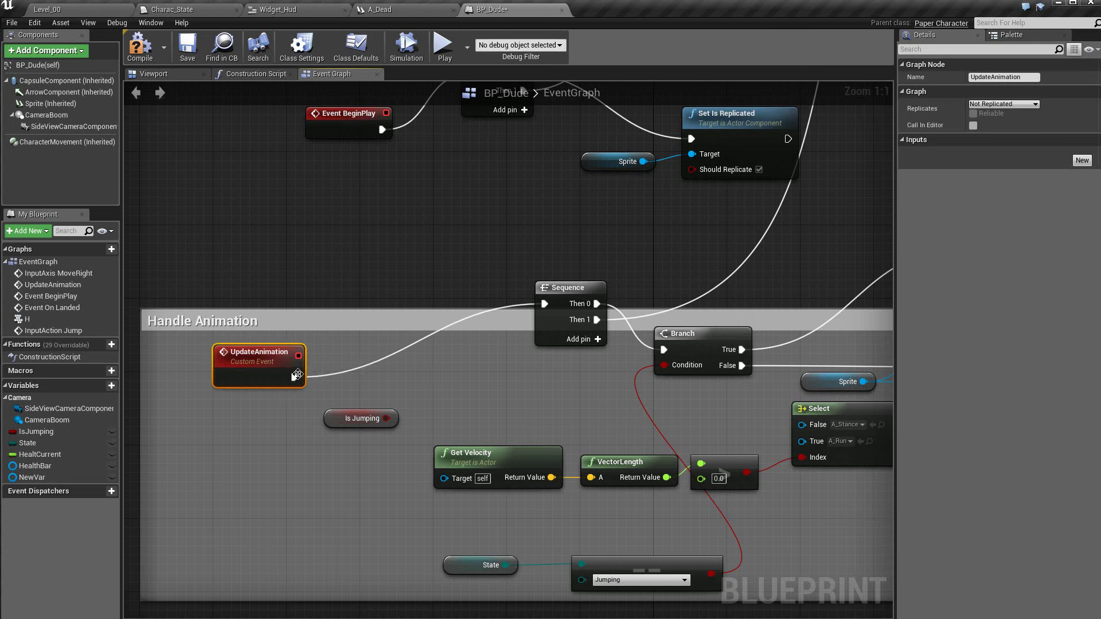
- Add a Switch on Charac_State after UpdateAnimation, expand its Crouch, Hit and Dead outputs, and move it up
left_click_drag(294, 377, 345, 239)
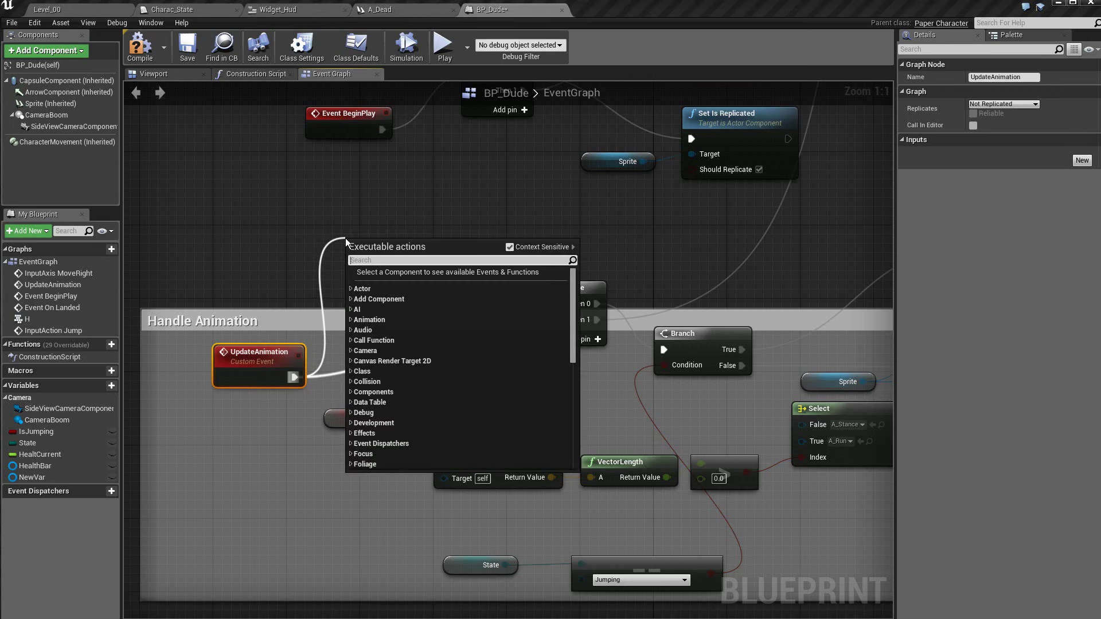
type("swi")
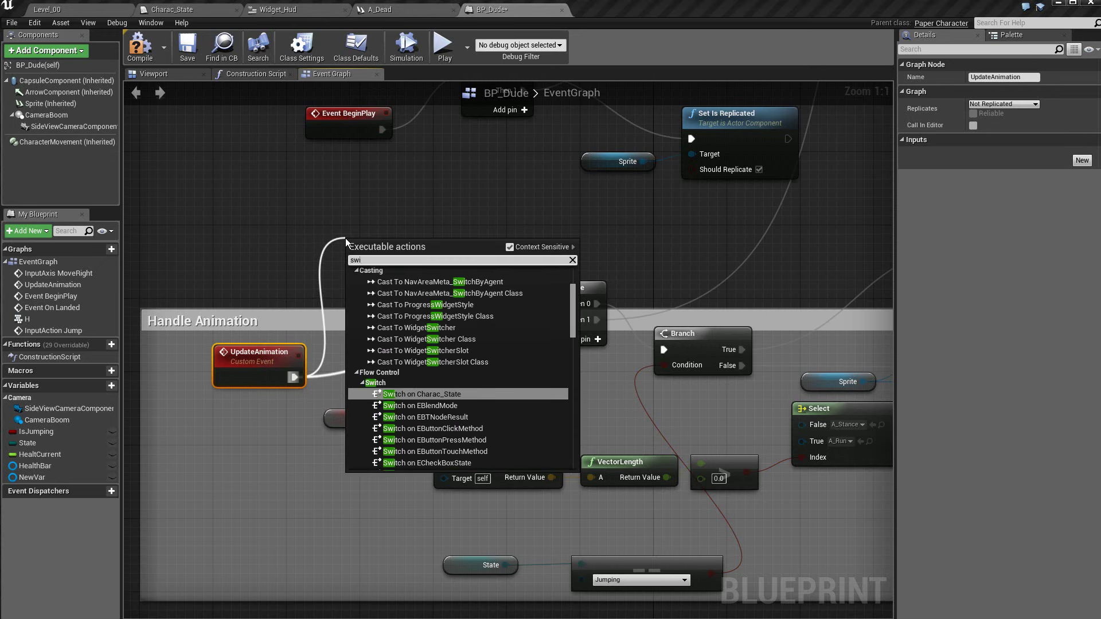
type("tch")
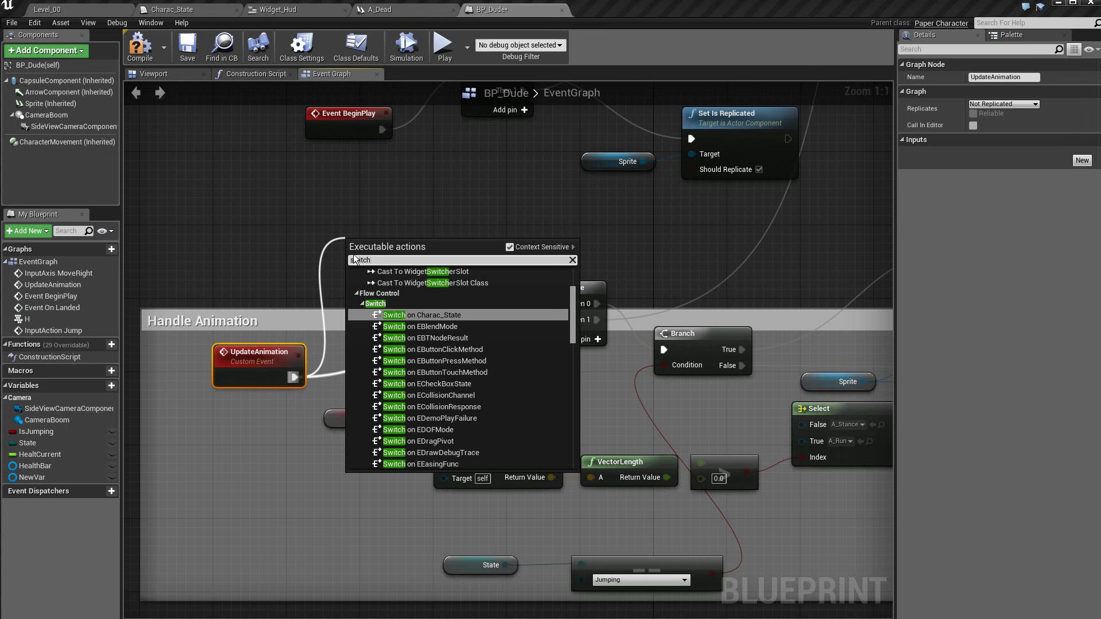
left_click(456, 315)
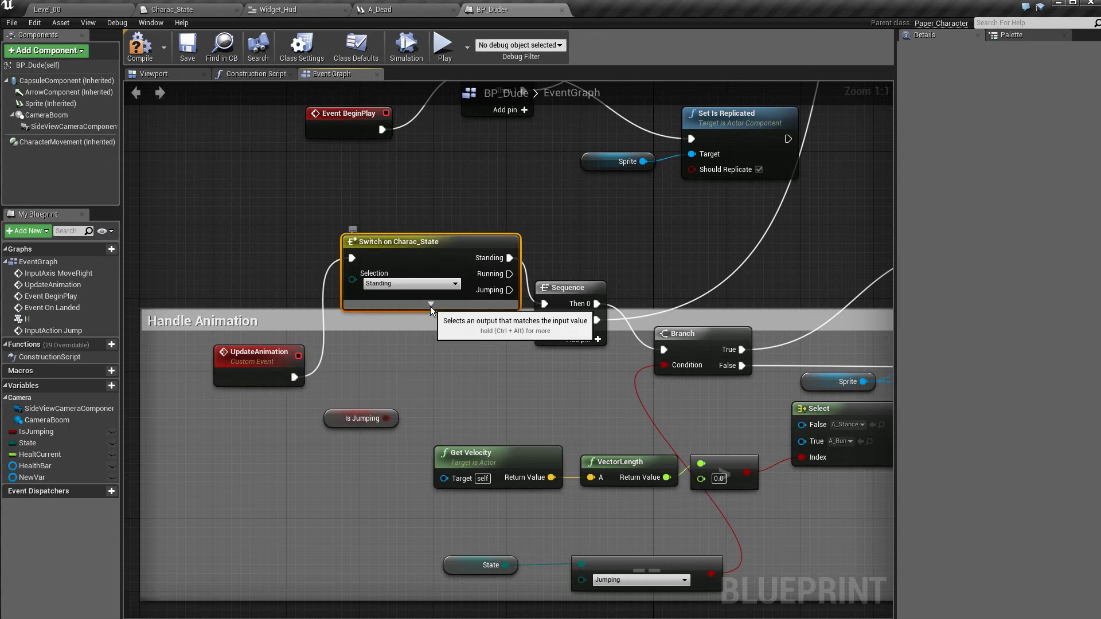
left_click(431, 305)
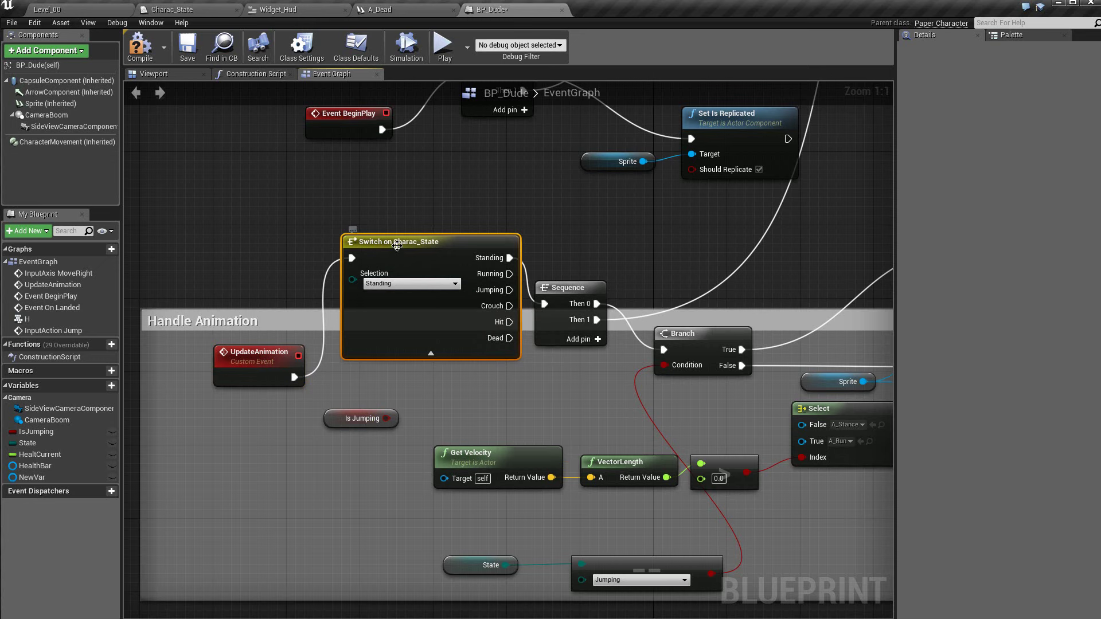
left_click_drag(396, 246, 387, 190)
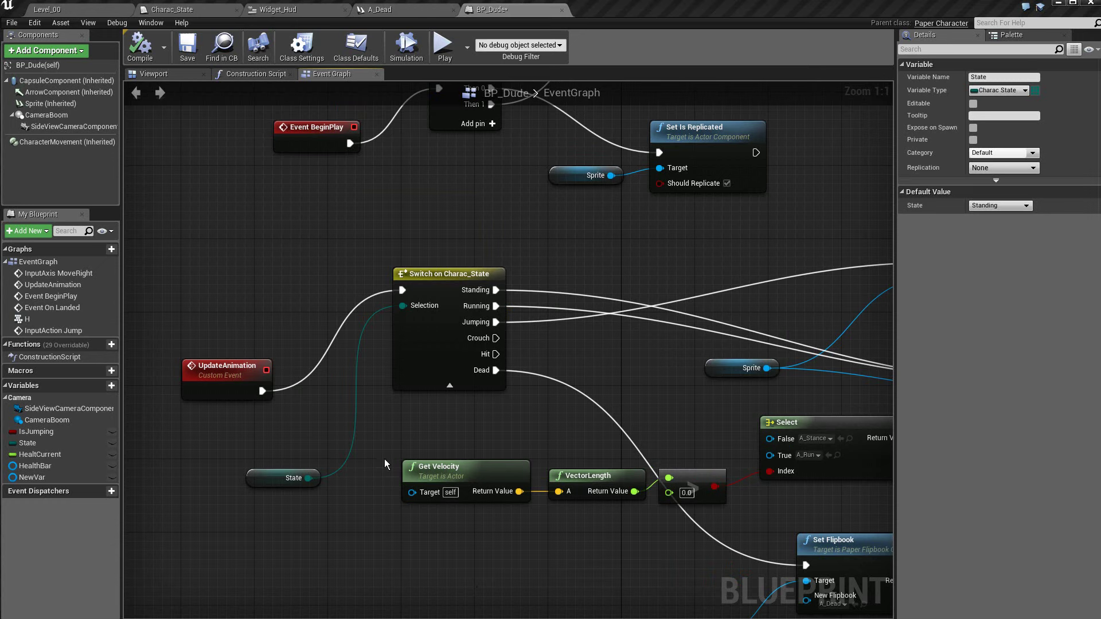
left_click(273, 477)
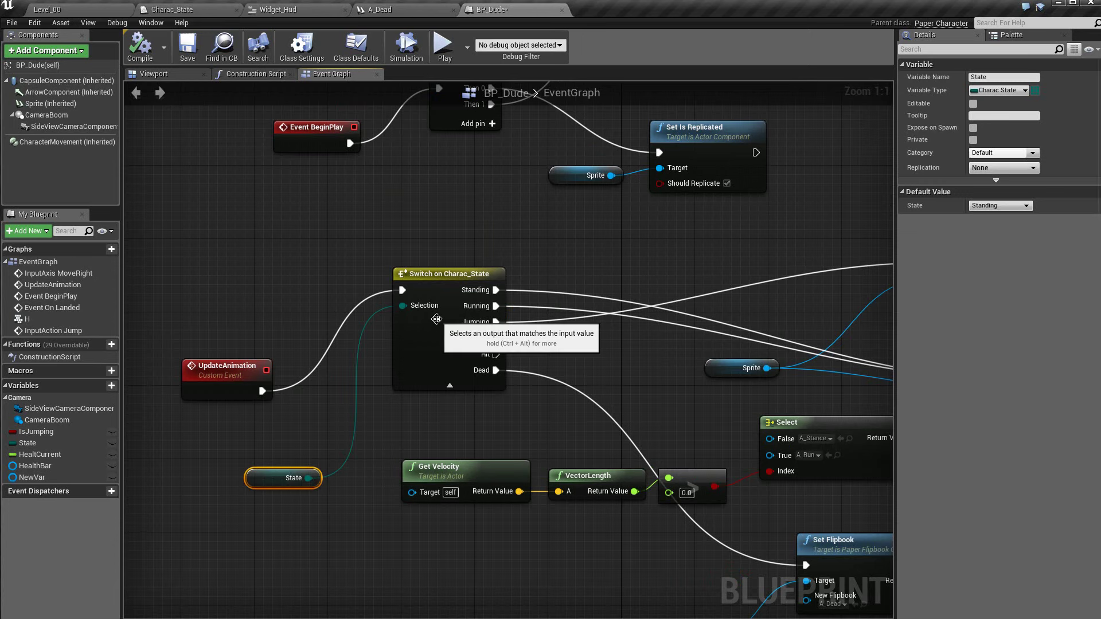
right_click_drag(462, 435, 217, 439)
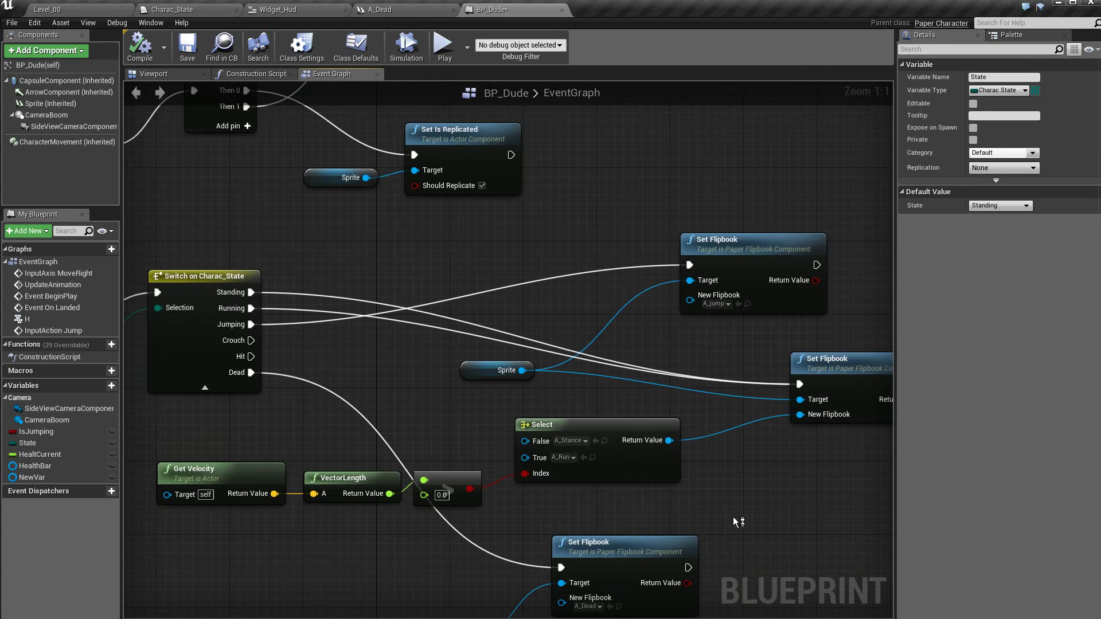
right_click_drag(648, 154, 559, 574)
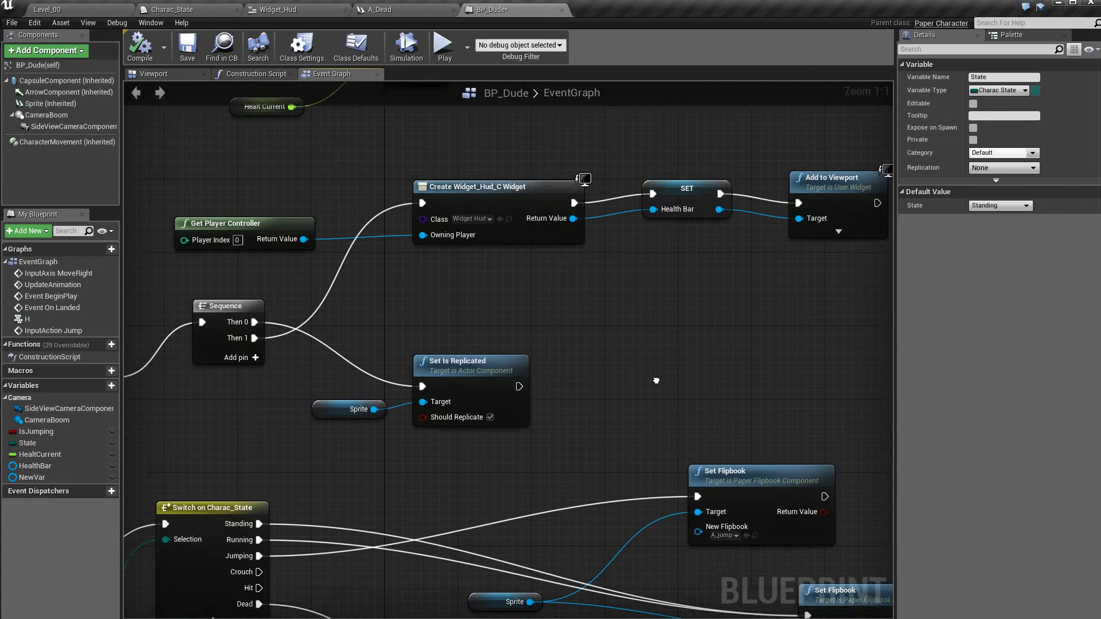
right_click_drag(782, 294, 584, 314)
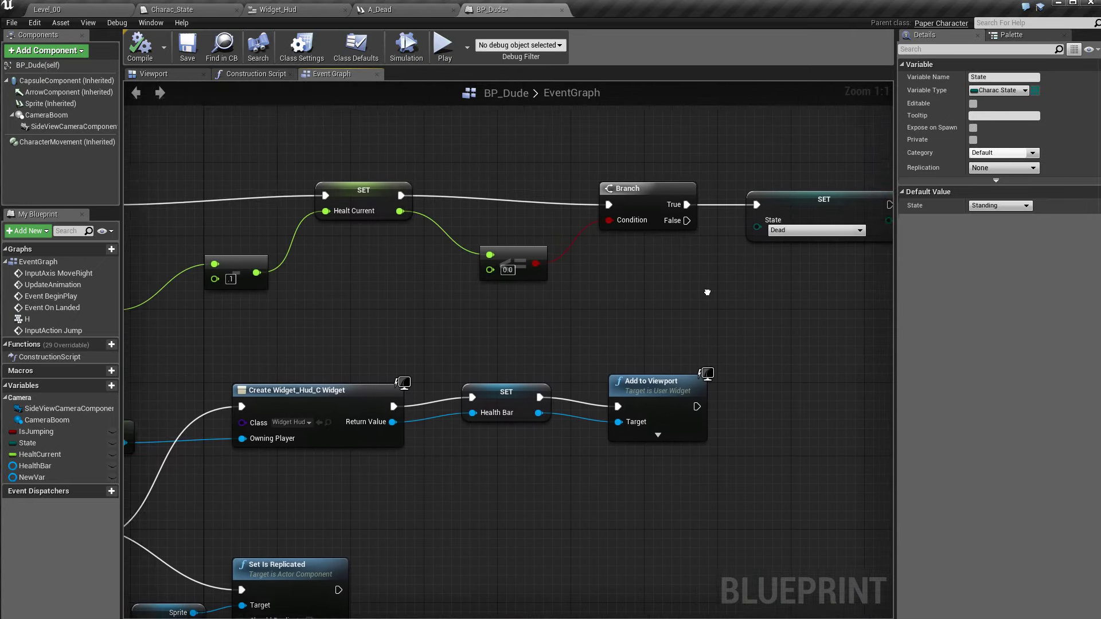
left_click(740, 213)
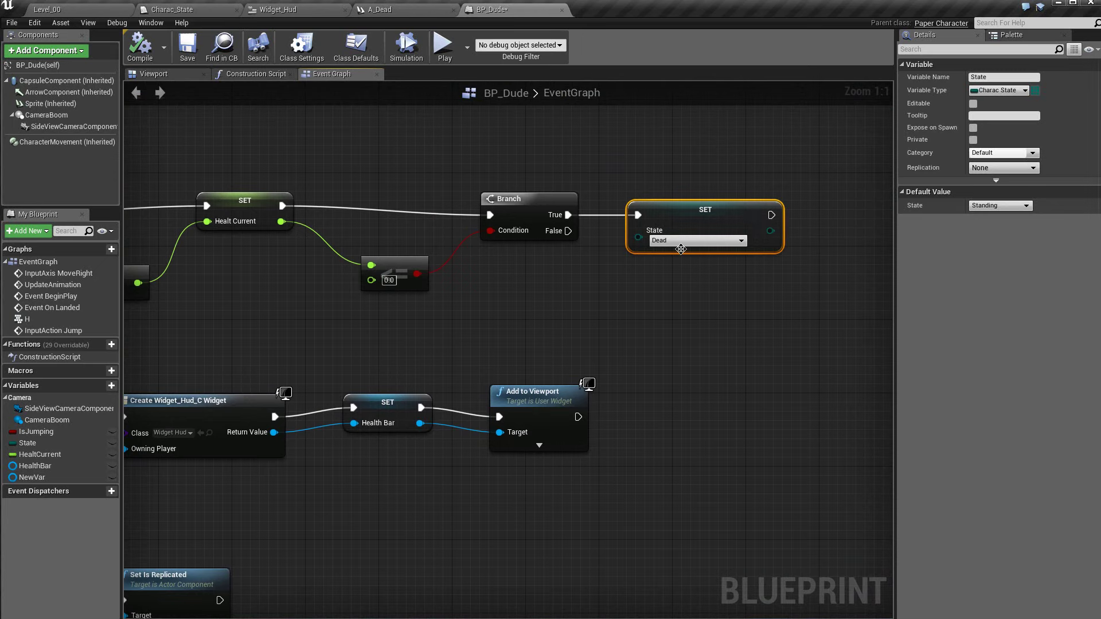
right_click_drag(725, 443, 882, 306)
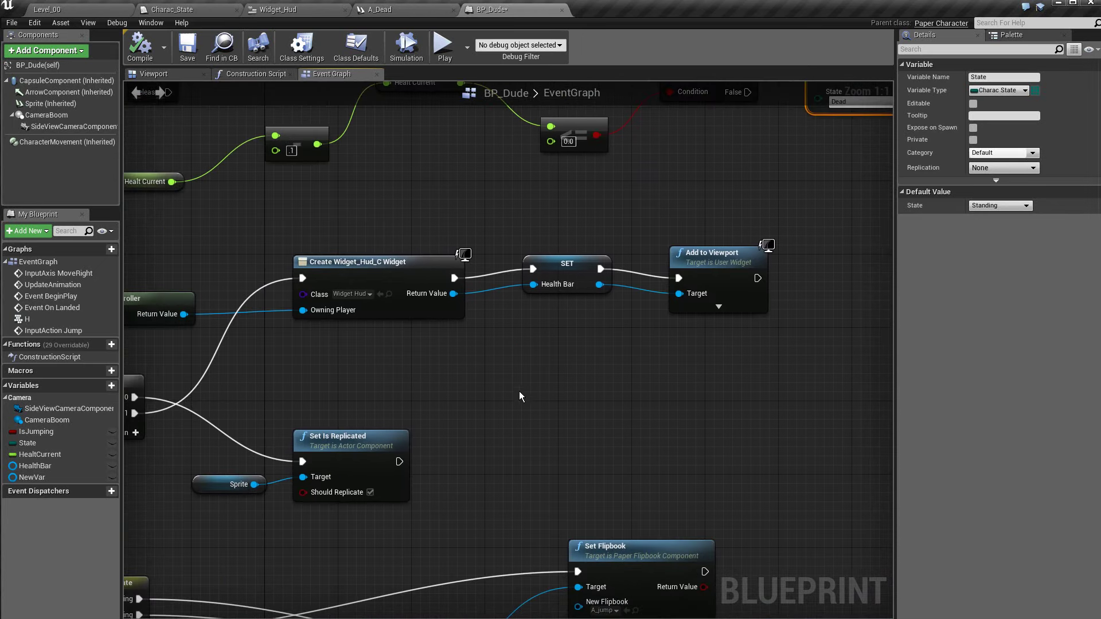
right_click_drag(464, 435, 522, 356)
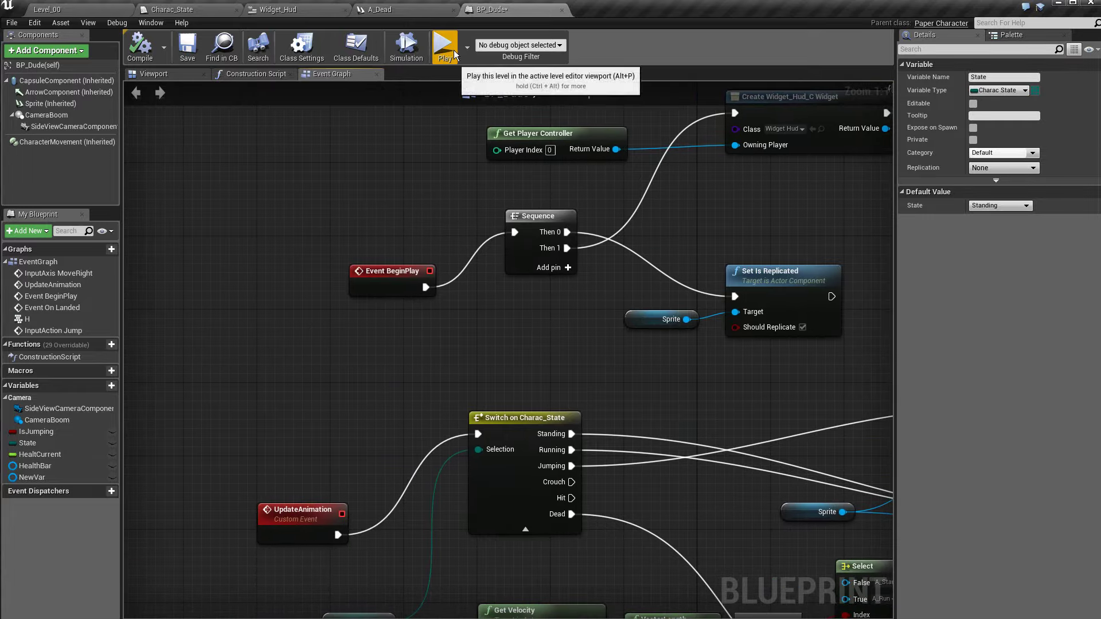
- Play-test Level_00, running right and left with jumps, then stop the game
left_click(52, 9)
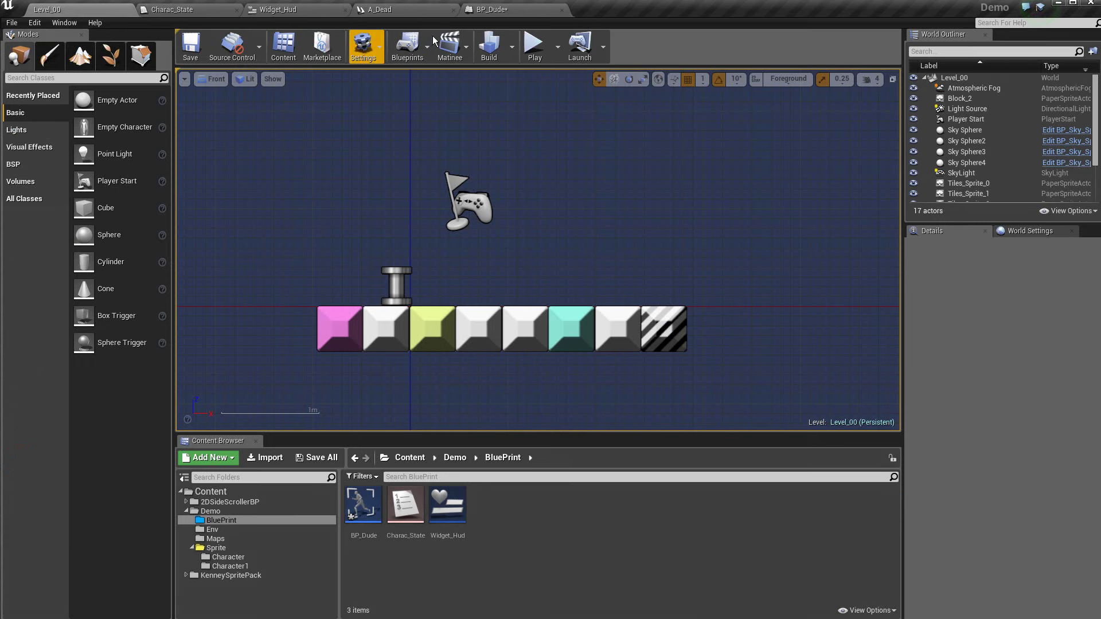
left_click(537, 45)
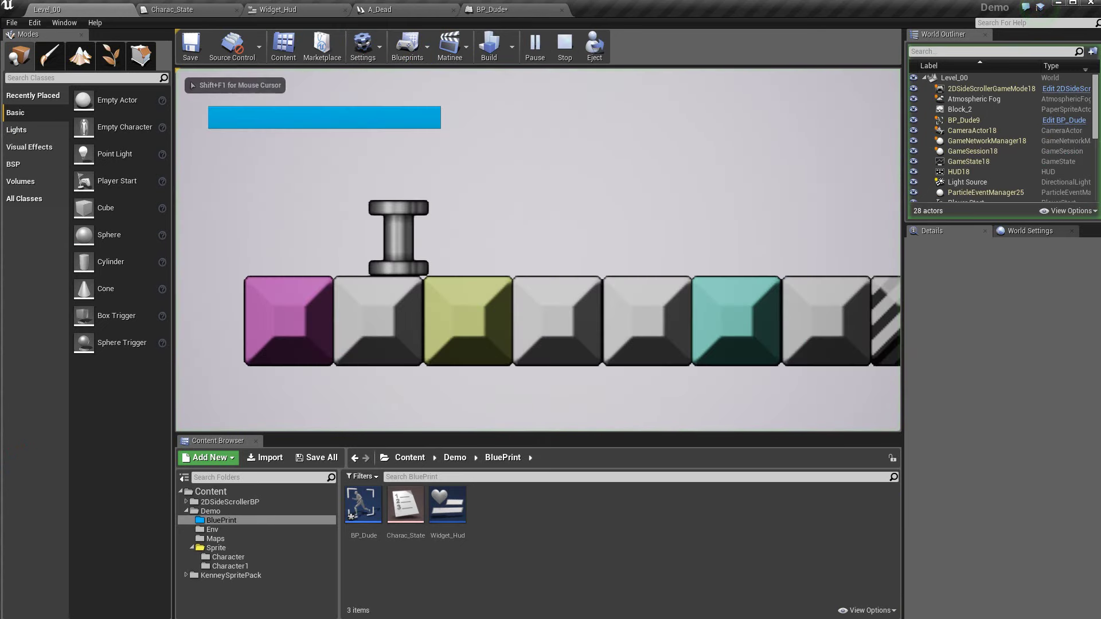
key("d")
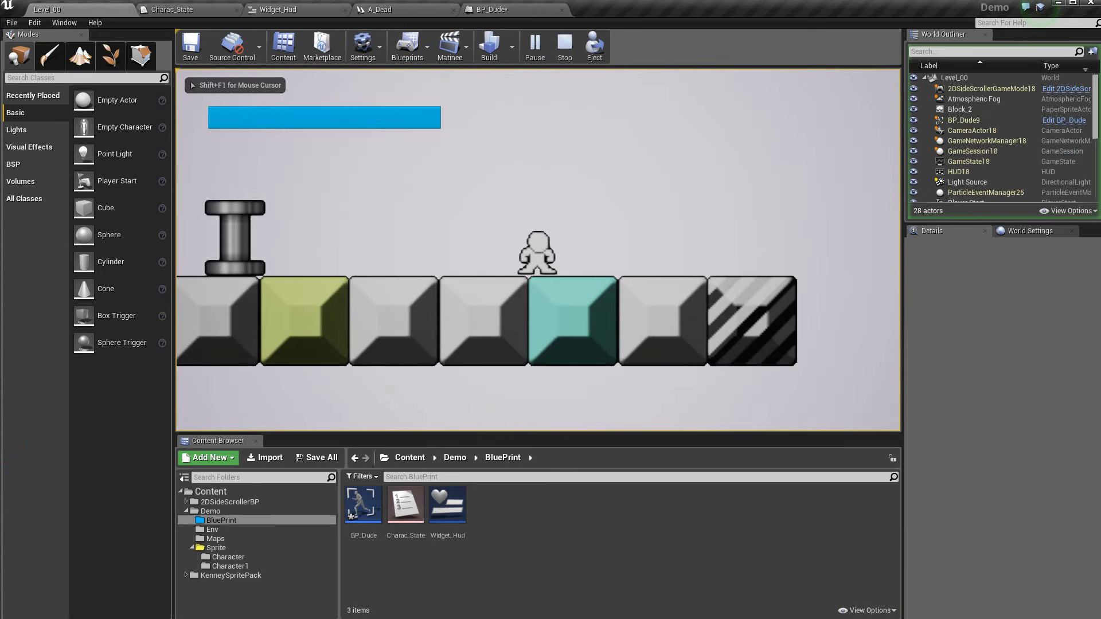
key("space")
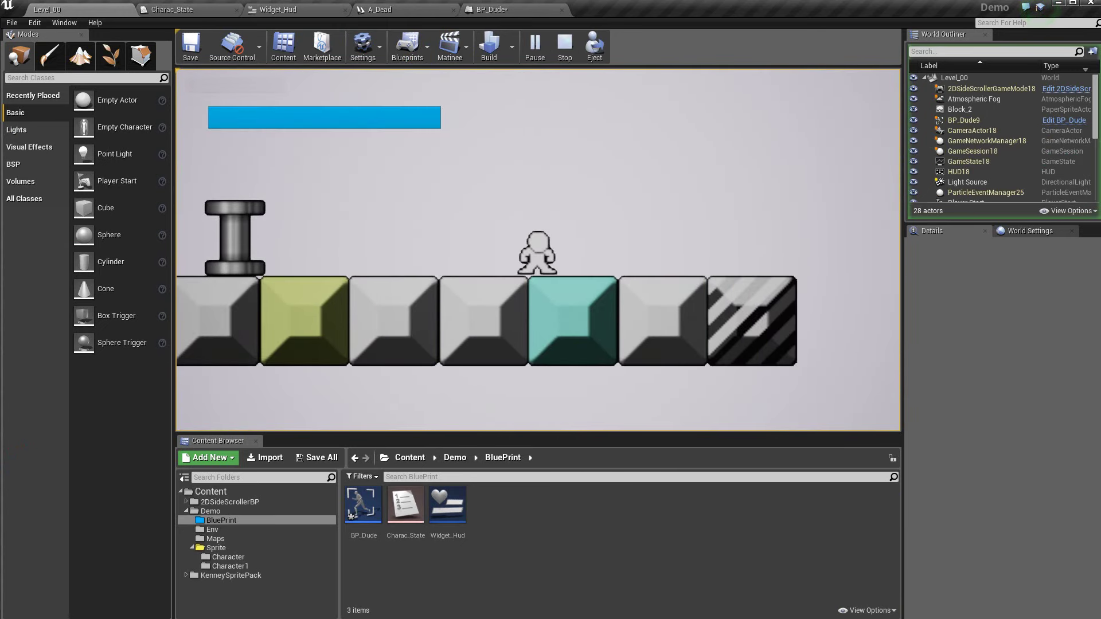
key("a")
key("space")
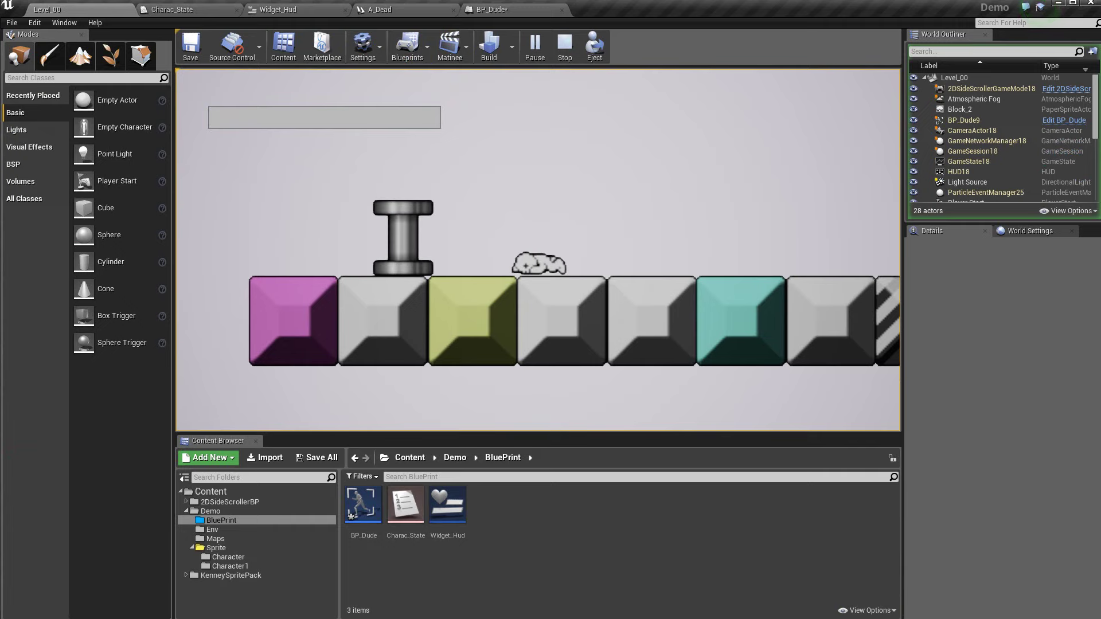
key("Escape")
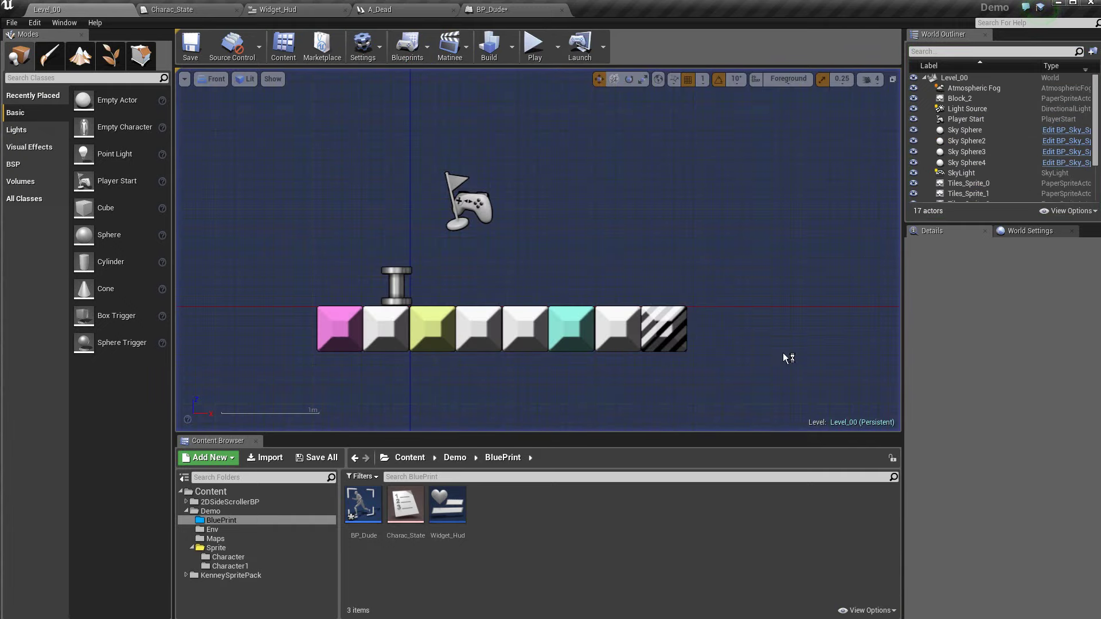